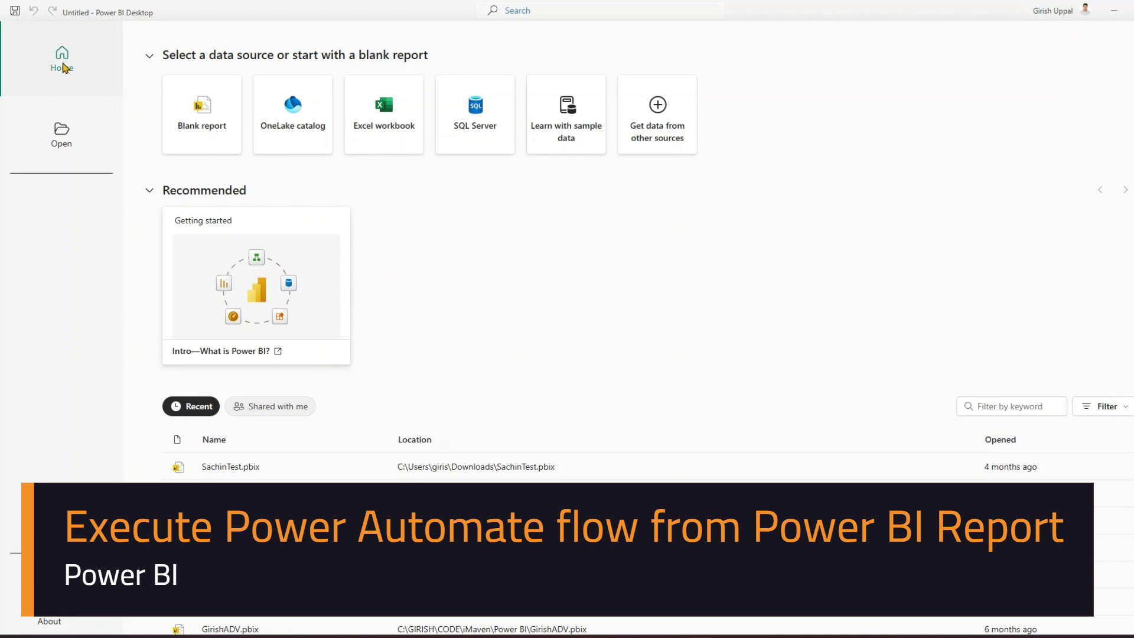
Step: Start a blank report and bring up the Get data list of common data sources
left_click(194, 118)
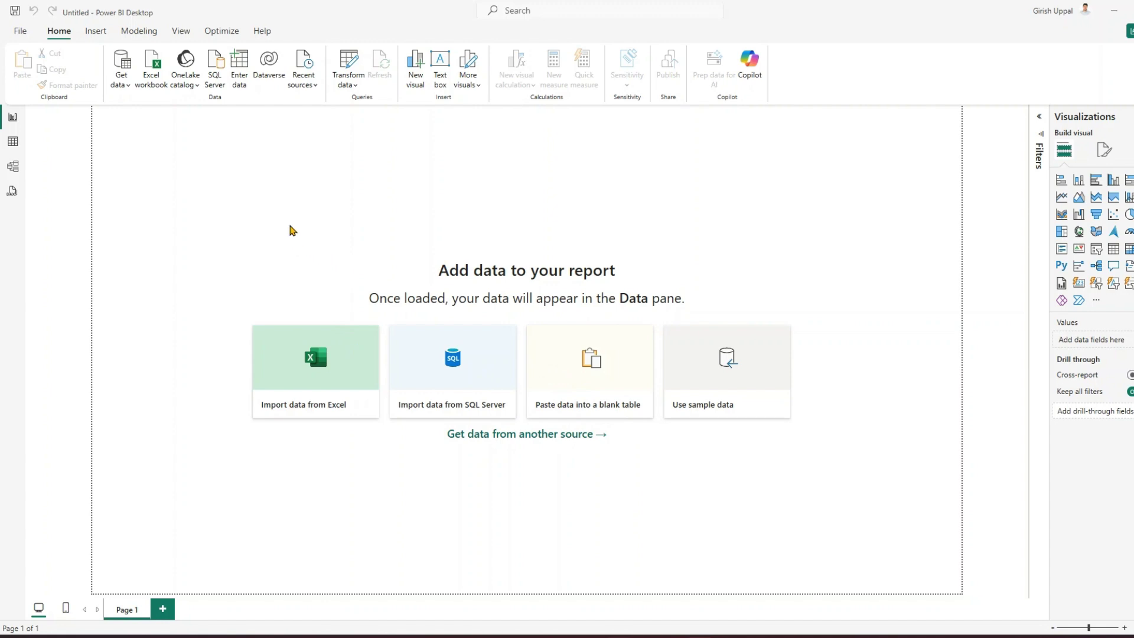
left_click(122, 78)
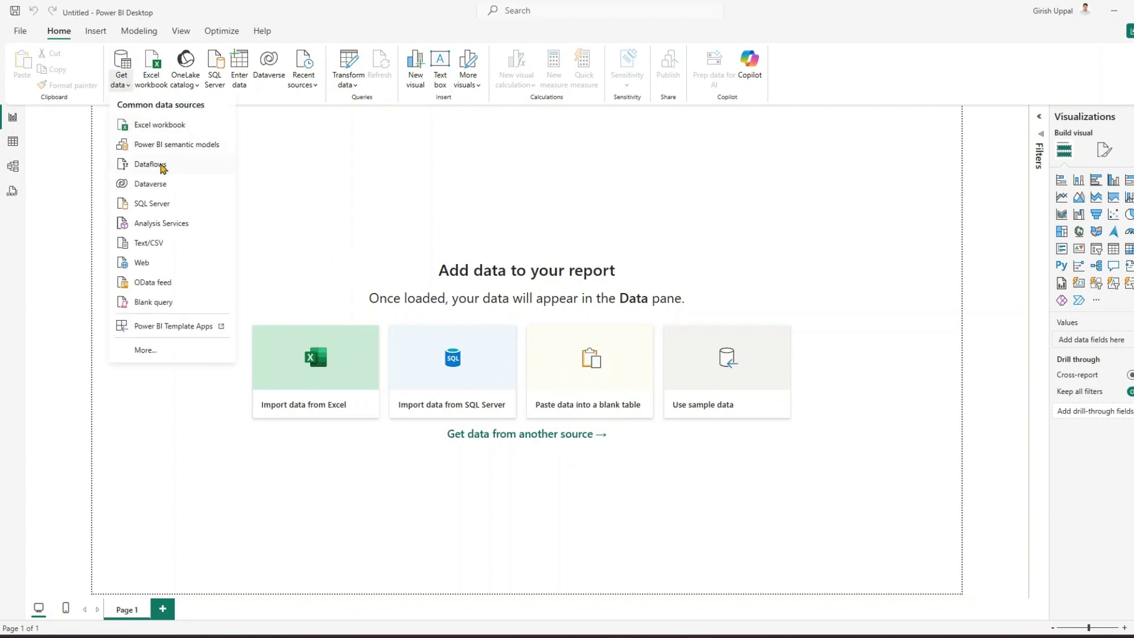
Step: Connect to Dataverse, expand the dev environment and search its tables for 'airline'
left_click(155, 185)
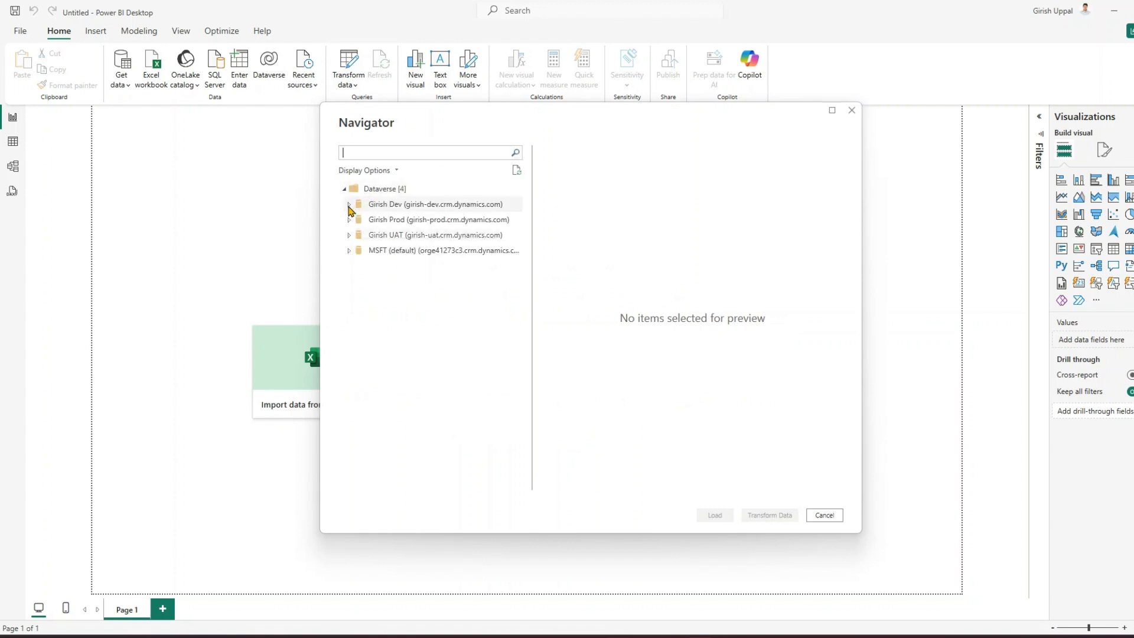
left_click(348, 207)
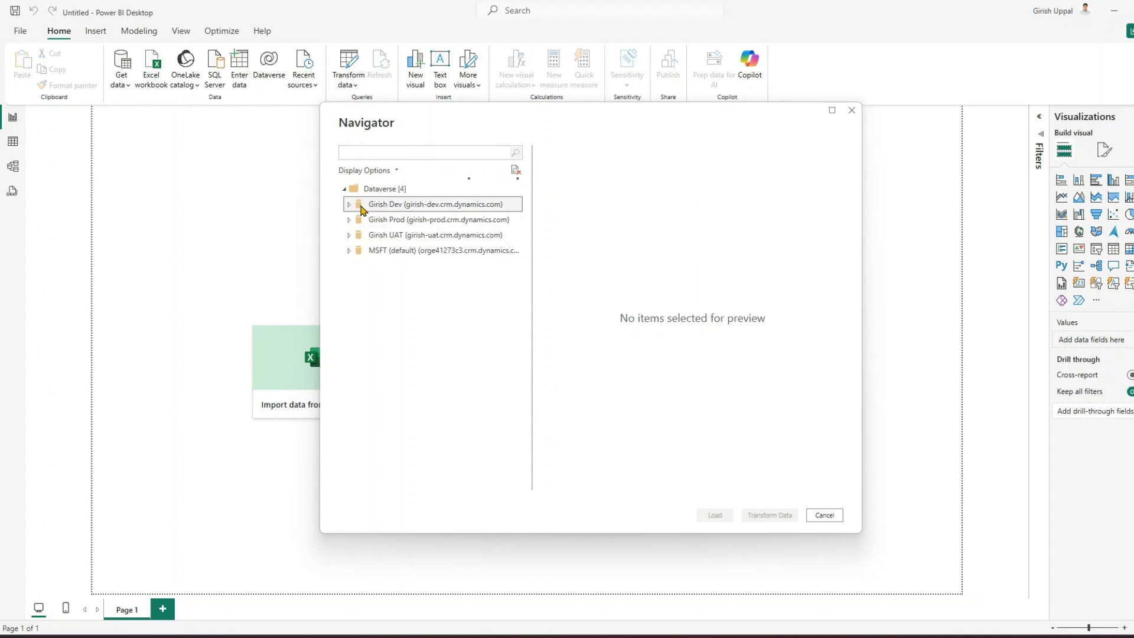
left_click(349, 204)
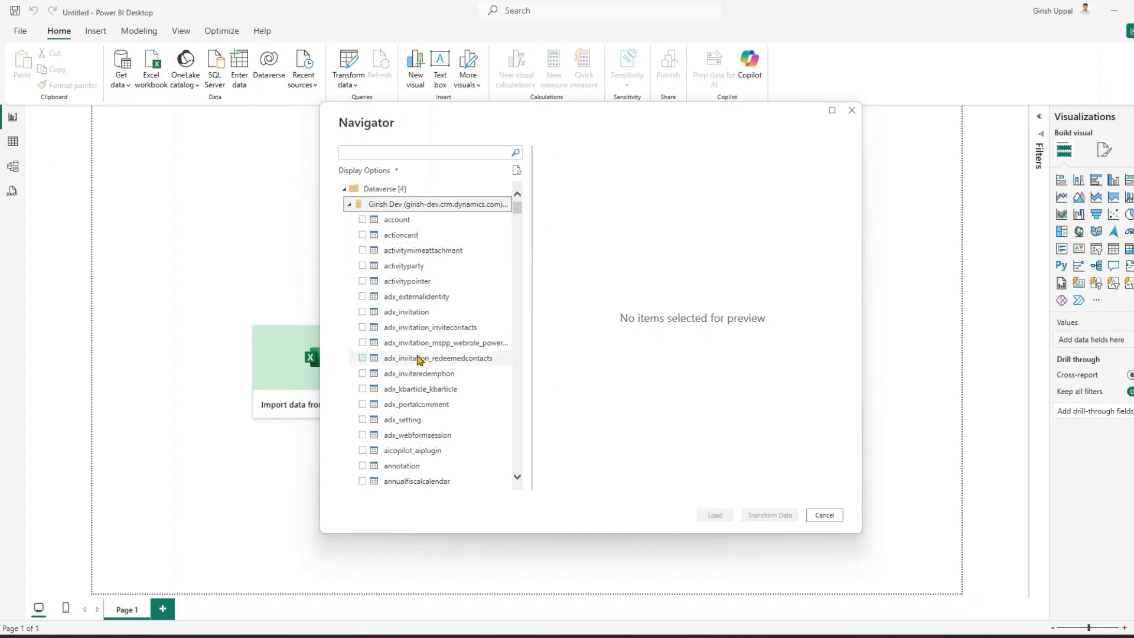
left_click(393, 152)
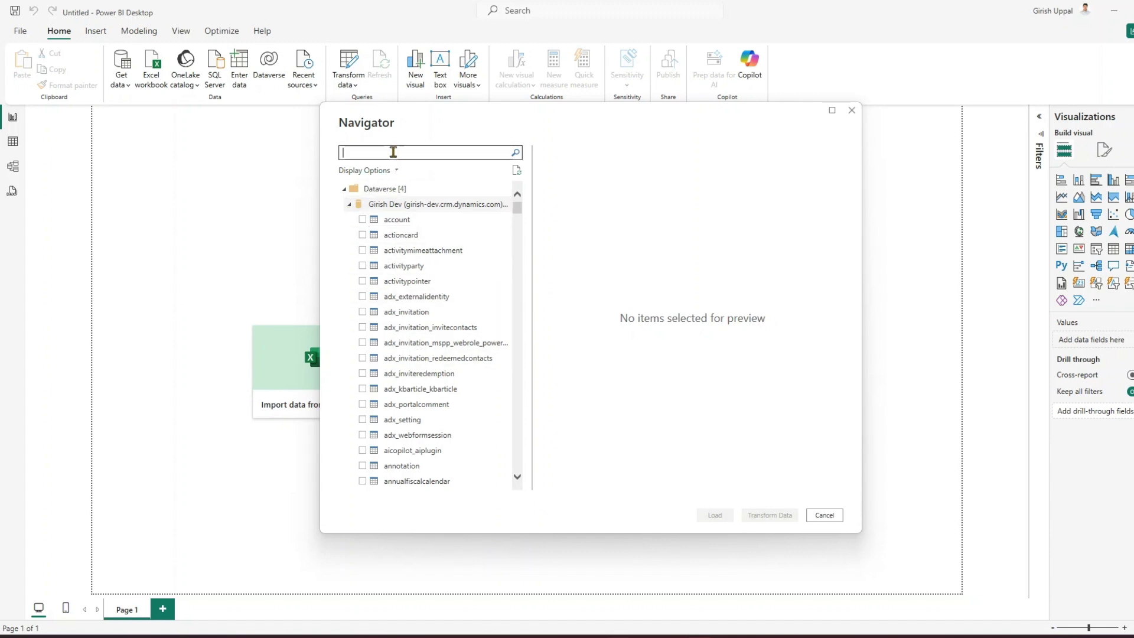
type("airline")
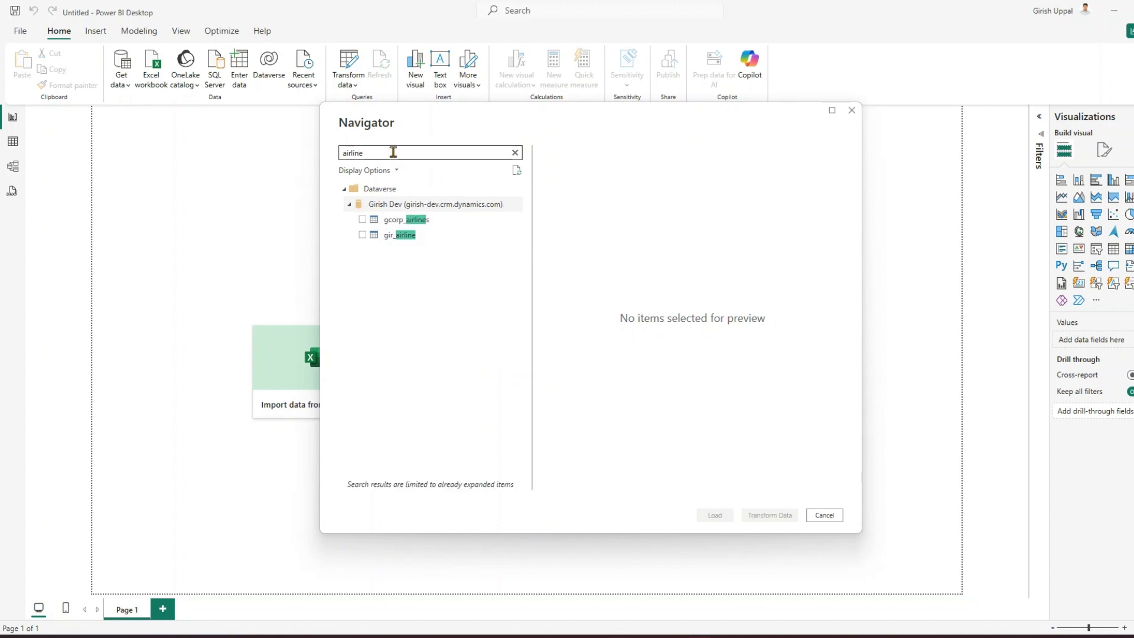
Step: Select the gcorp_airlines table and load it in Import mode
left_click(370, 221)
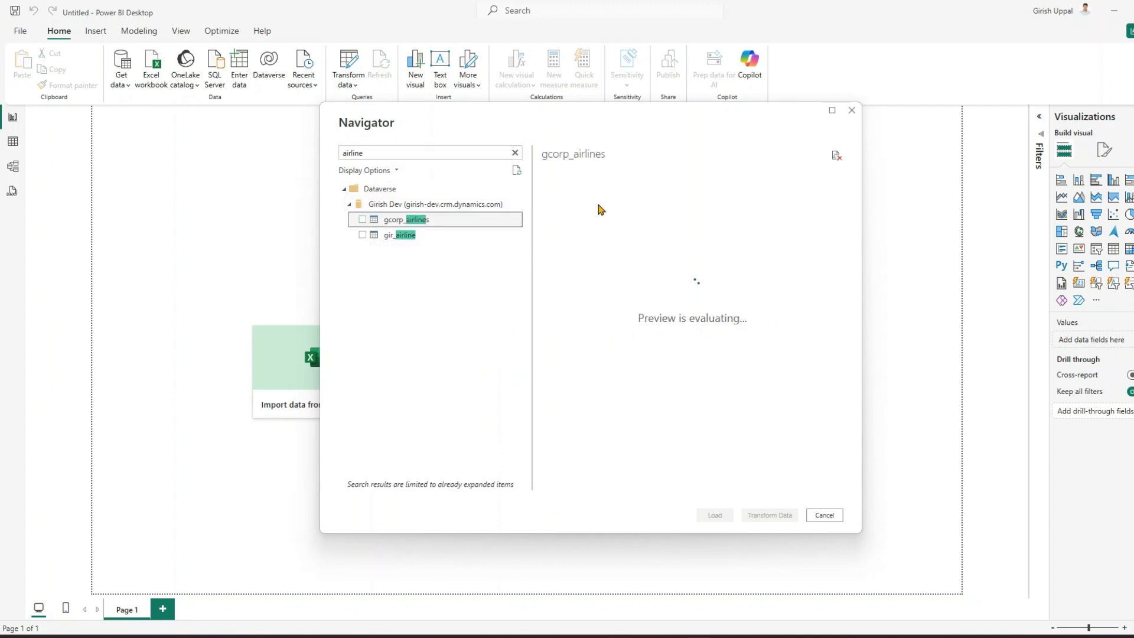
left_click(364, 220)
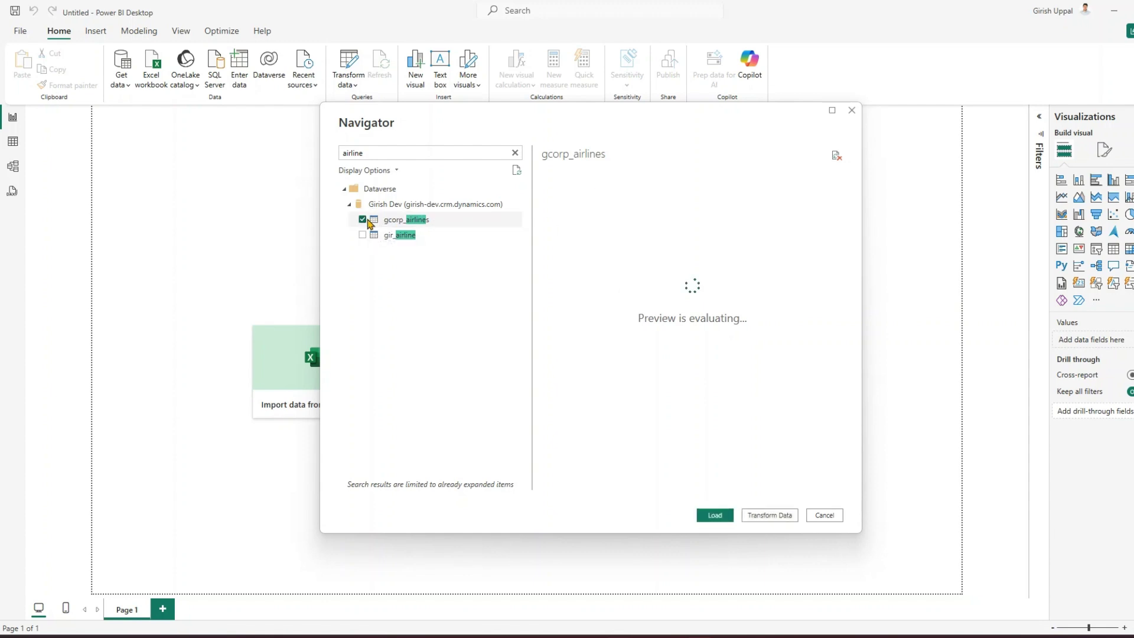
left_click(713, 515)
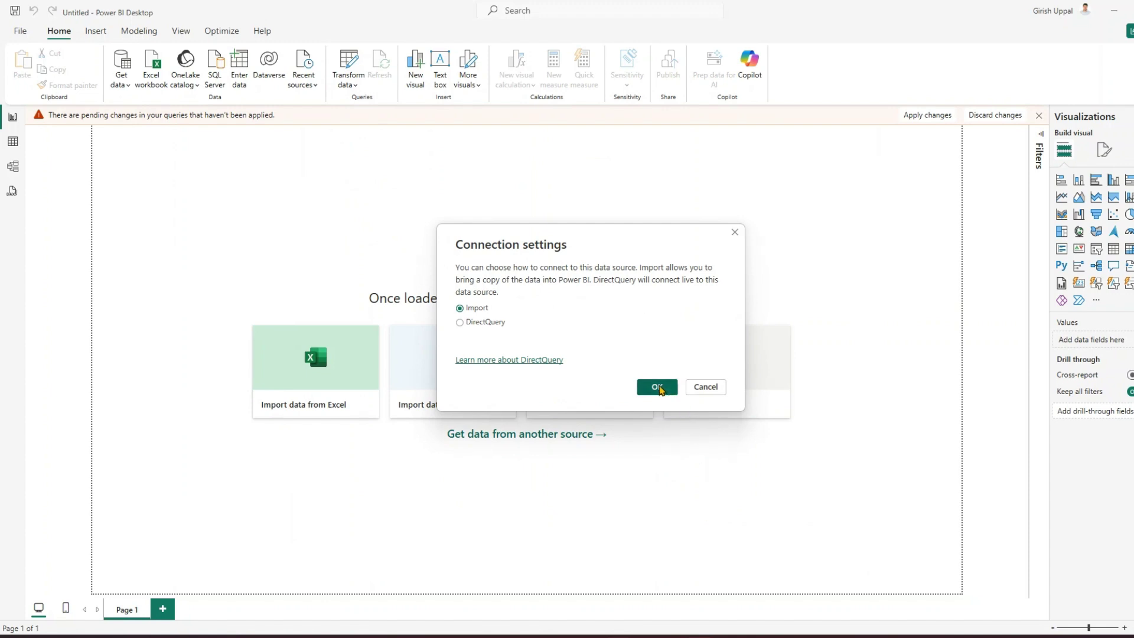
left_click(657, 388)
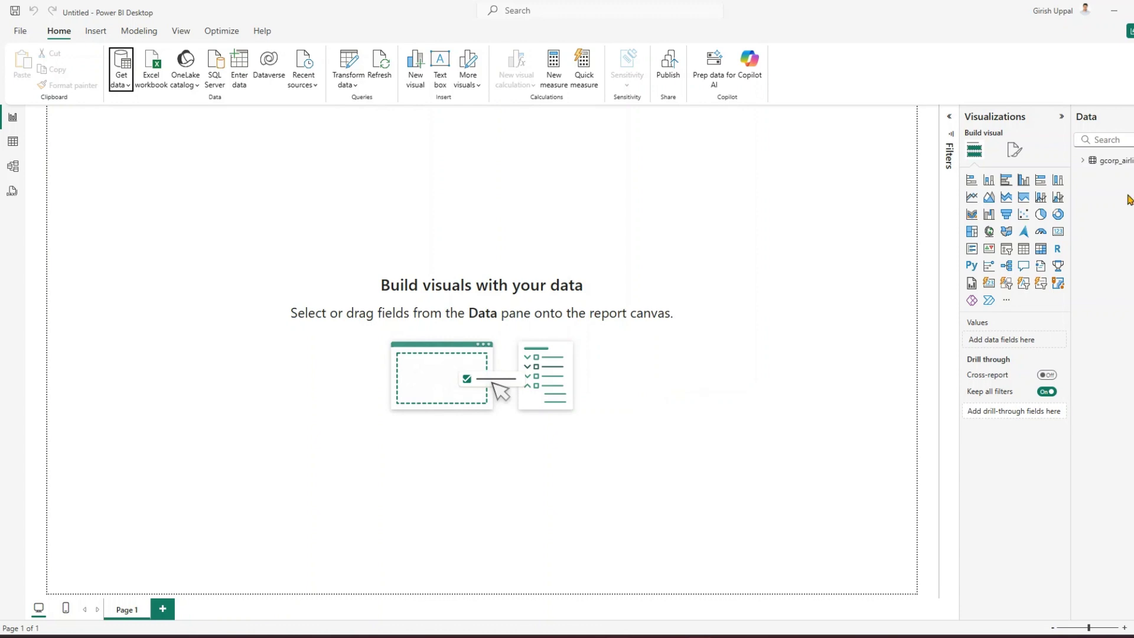
Step: Glance at the gcorp_airlines fields and data, then place an empty table visual at the page centre
left_click(1084, 163)
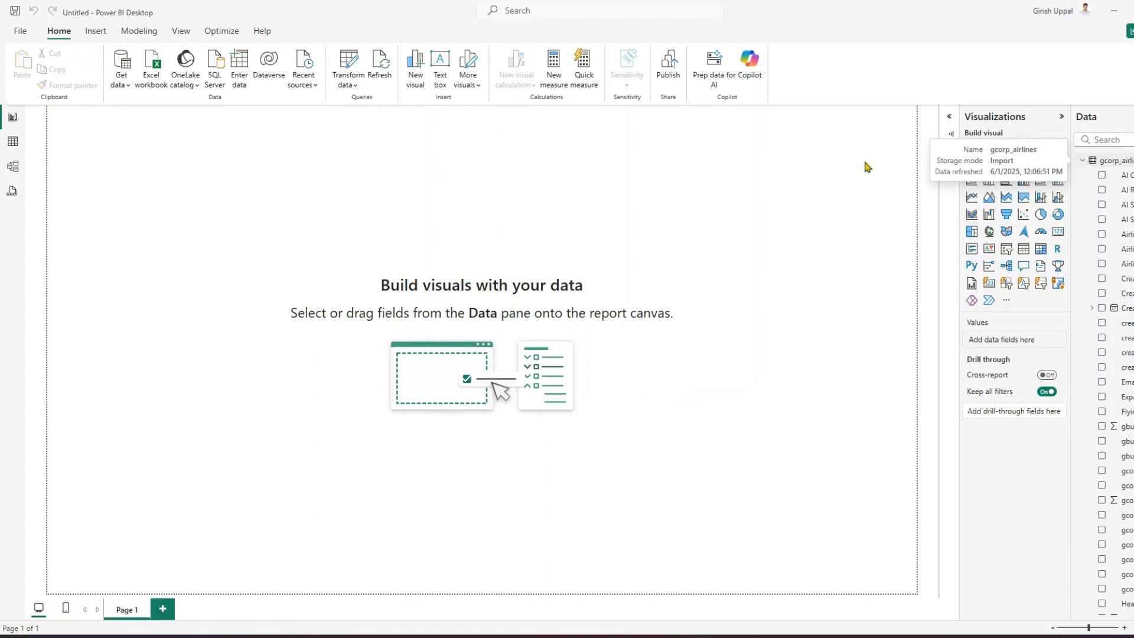
left_click(12, 144)
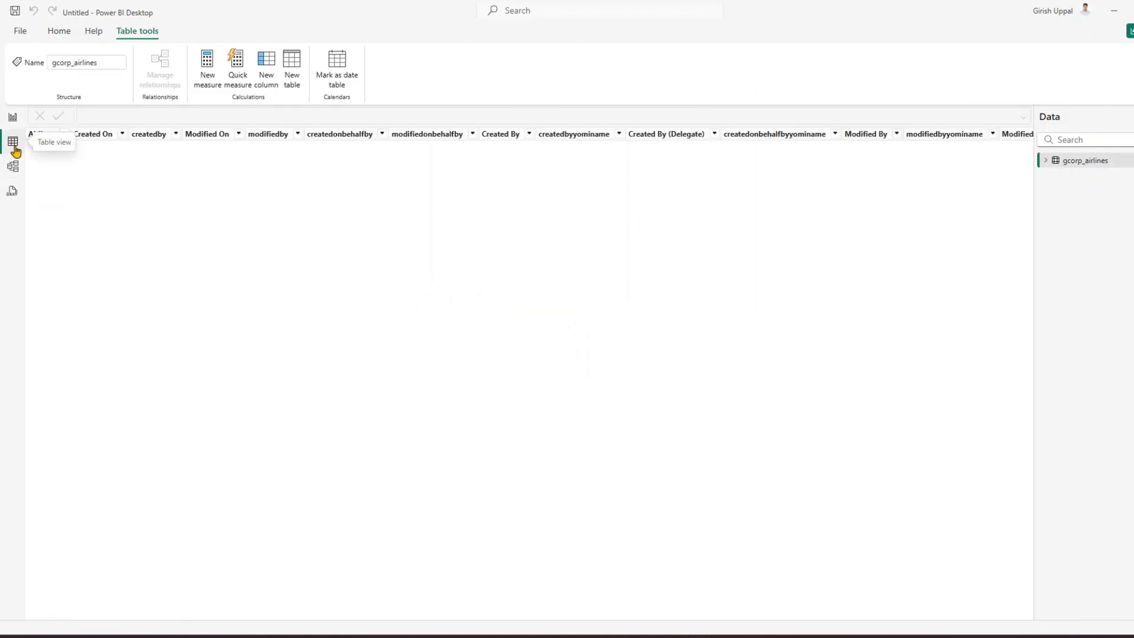
left_click(12, 124)
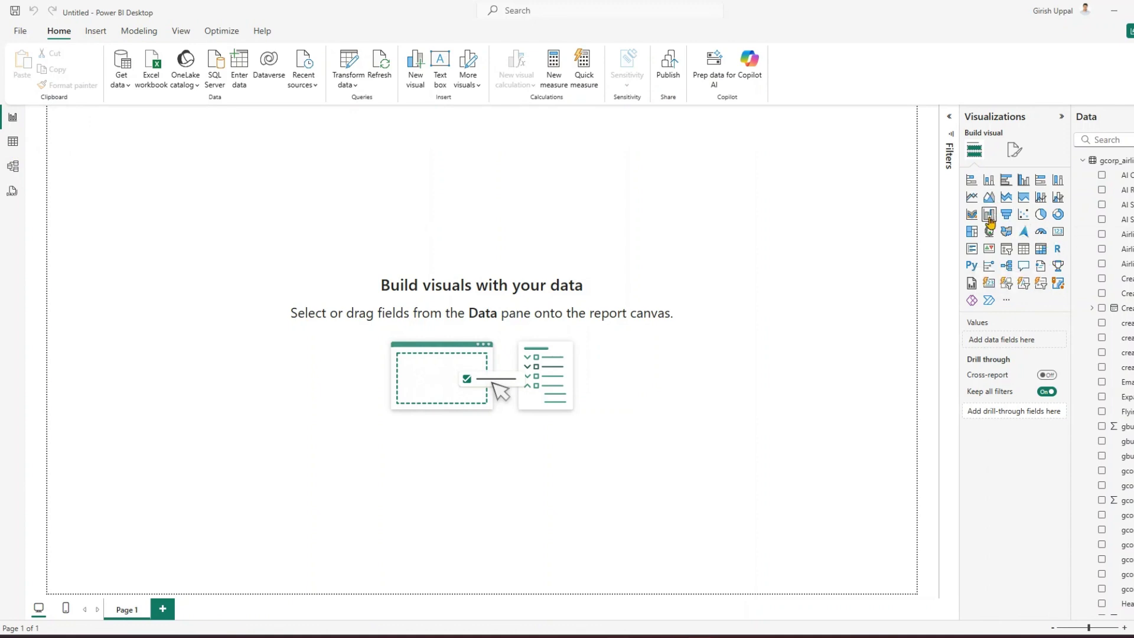
left_click(1023, 255)
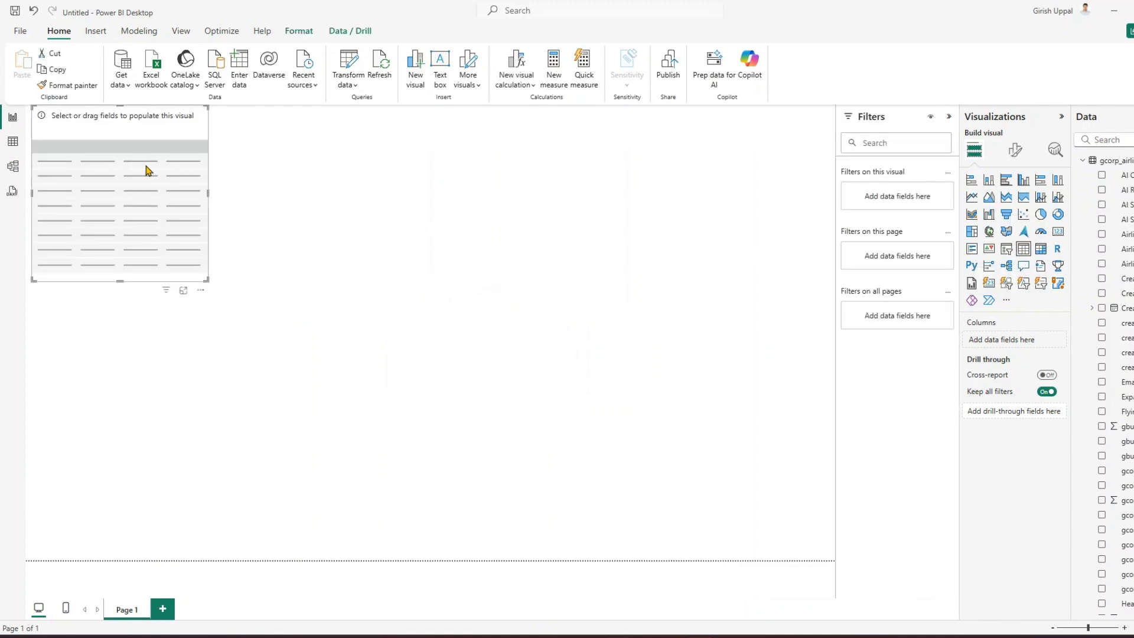
left_click_drag(147, 171, 489, 189)
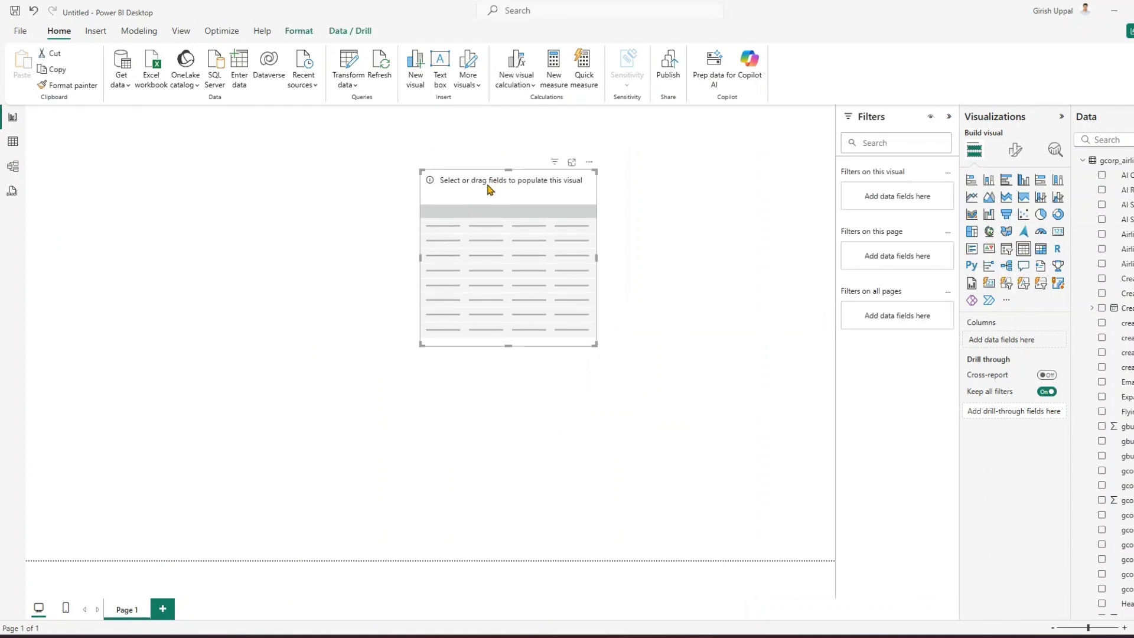
Step: Add the Name field to the table, enlarge it and shift it right
left_click(1108, 140)
type("name")
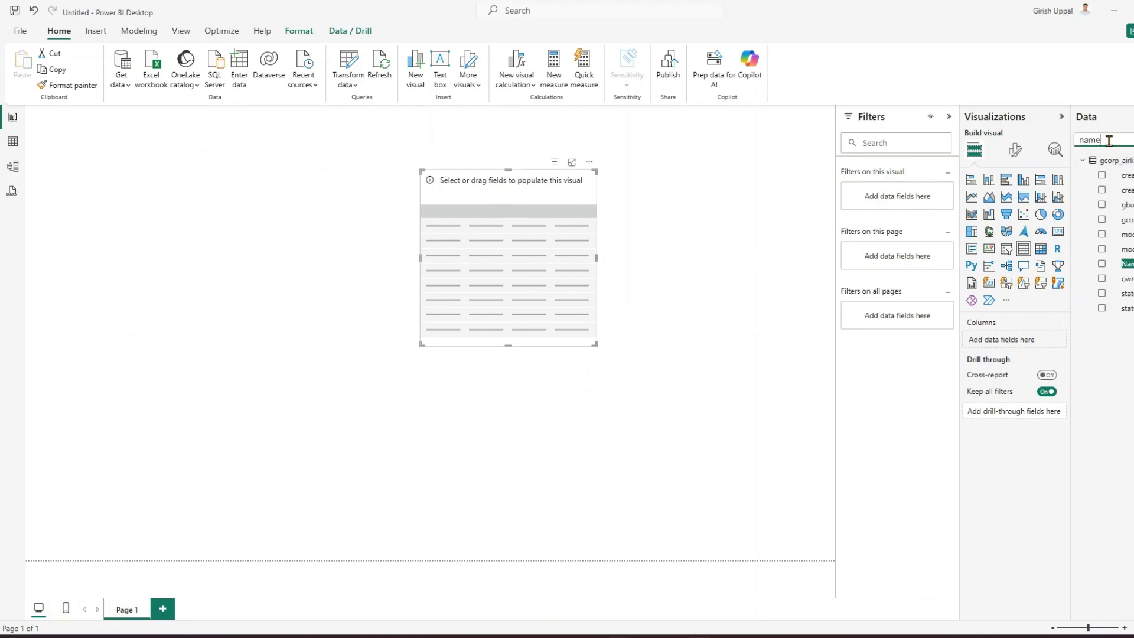
left_click(1102, 264)
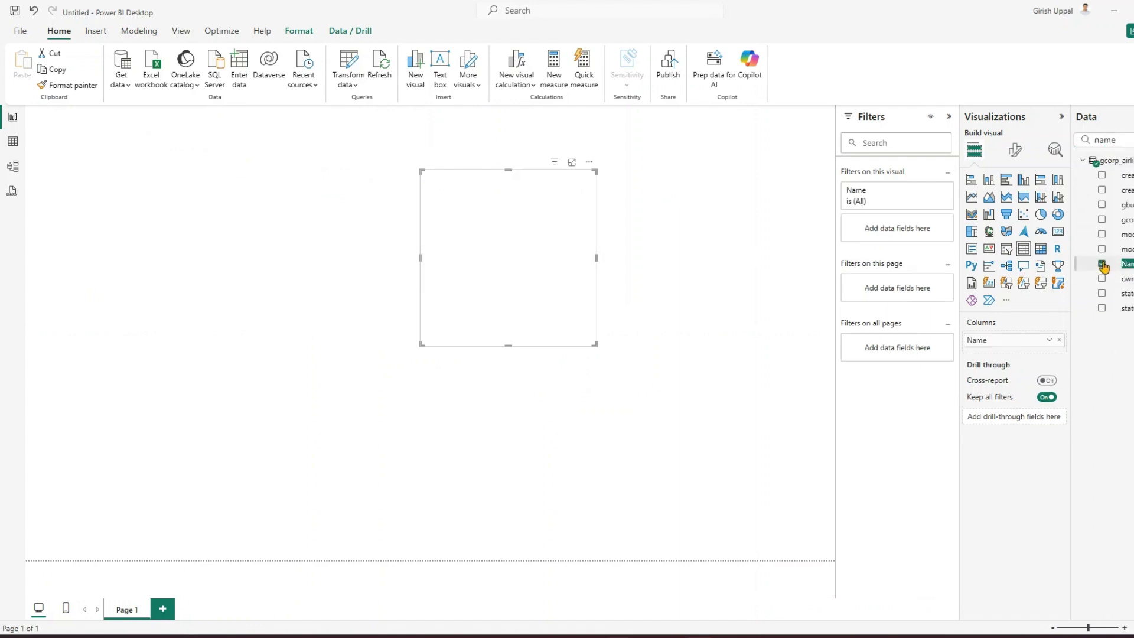
left_click_drag(595, 345, 636, 386)
left_click_drag(545, 208, 693, 203)
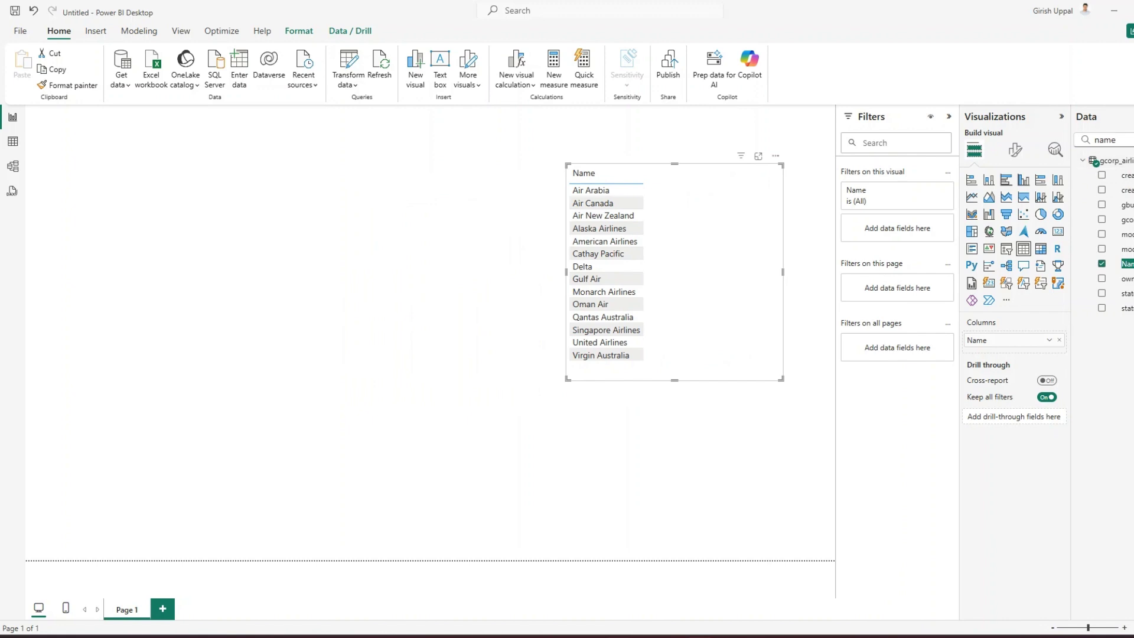
Step: Add the Email field as a second column and widen the table to fit
left_click(1100, 140)
key("BackSpace")
key("BackSpace")
key("BackSpace")
key("BackSpace")
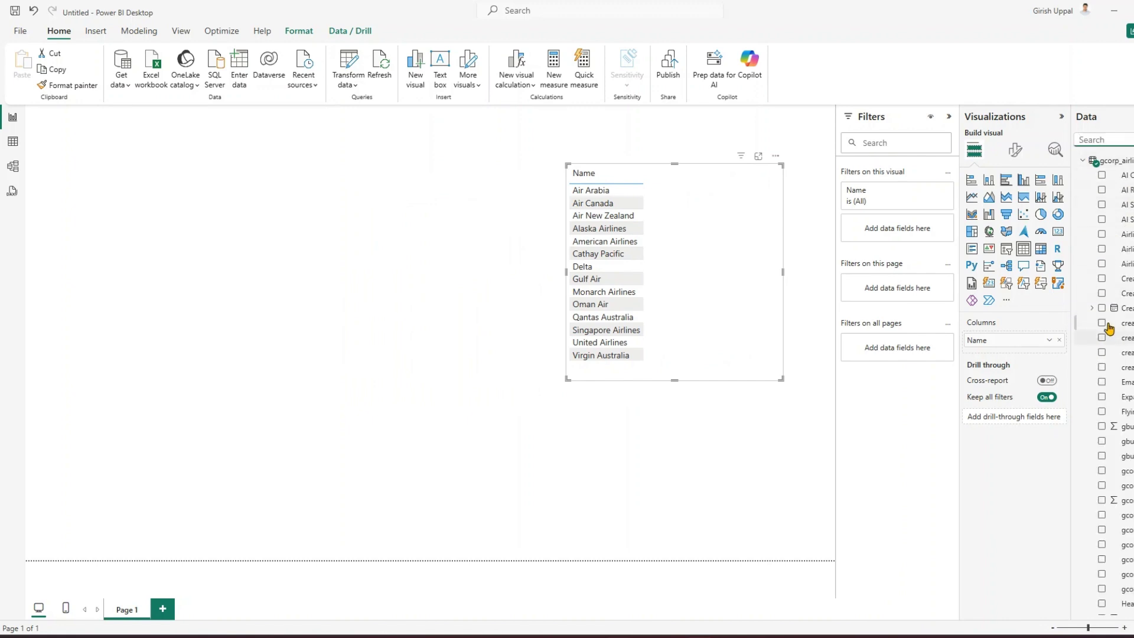
left_click(1101, 382)
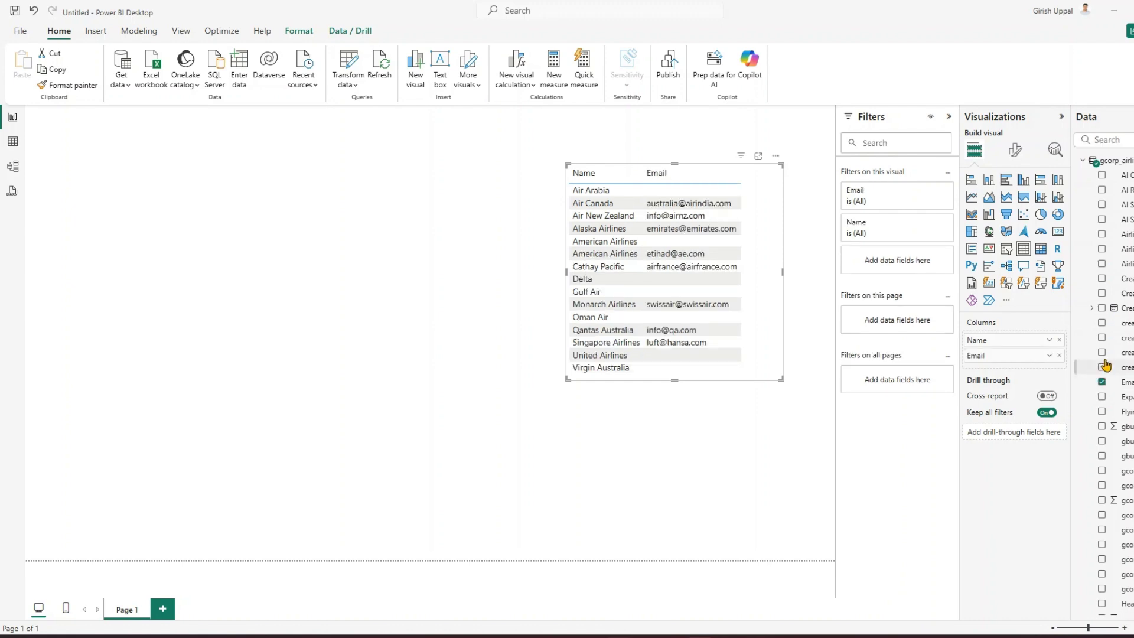
mouse_move(785, 383)
left_mouse_down()
mouse_move(780, 402)
mouse_move(790, 386)
left_mouse_up()
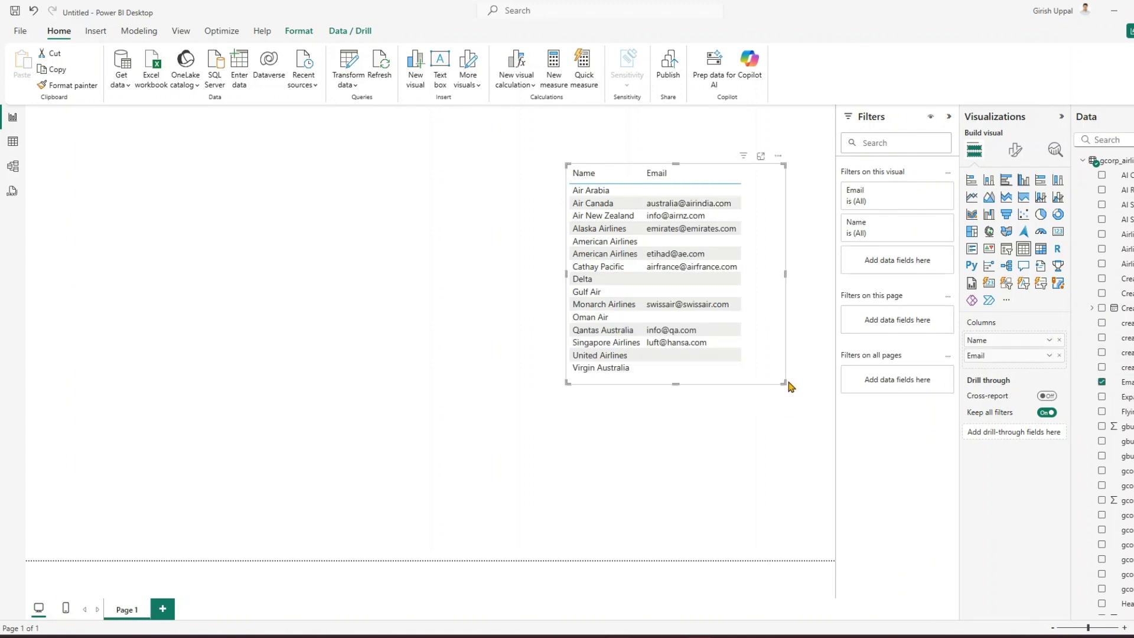
left_click(705, 469)
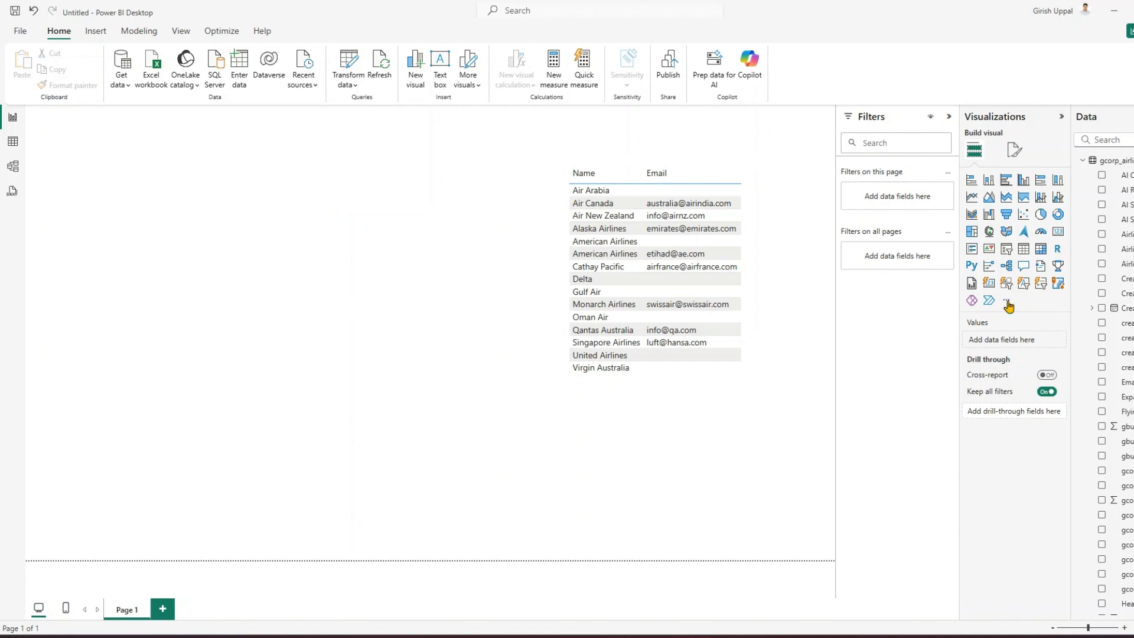
Step: Add a Power Automate visual at the top-left of the page and enlarge it
left_click(989, 300)
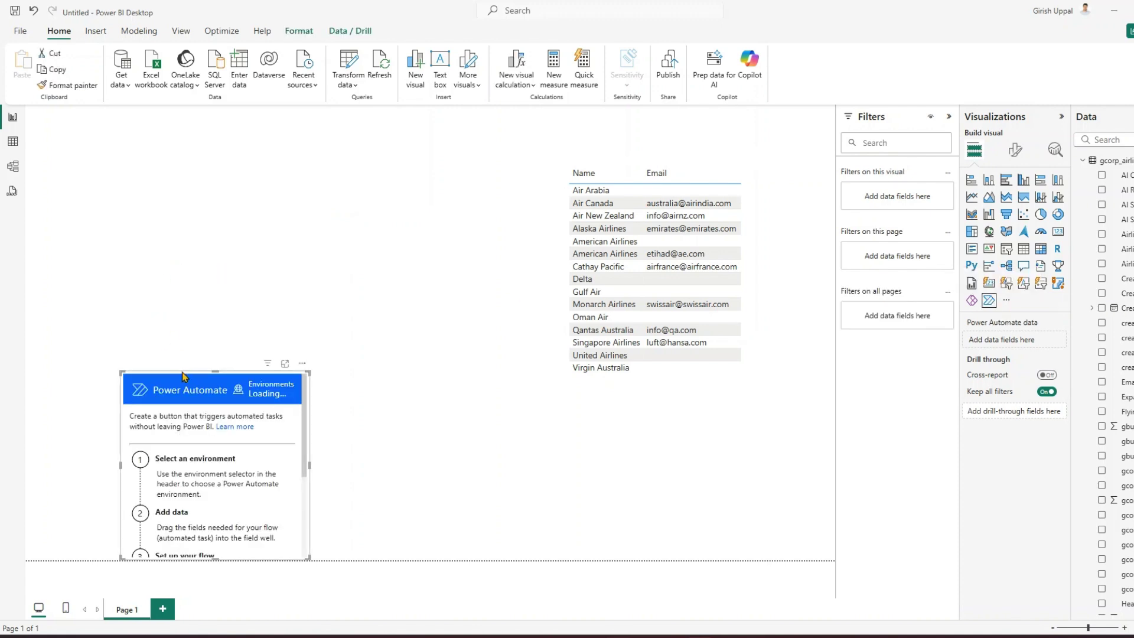
left_click_drag(183, 376, 108, 133)
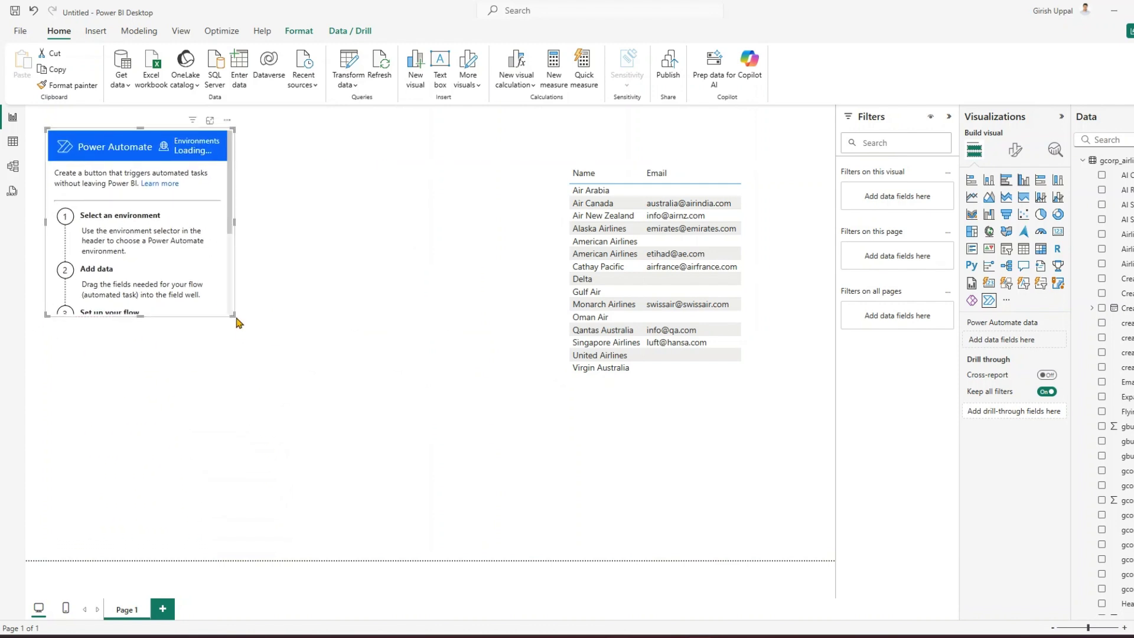
left_click_drag(234, 317, 532, 392)
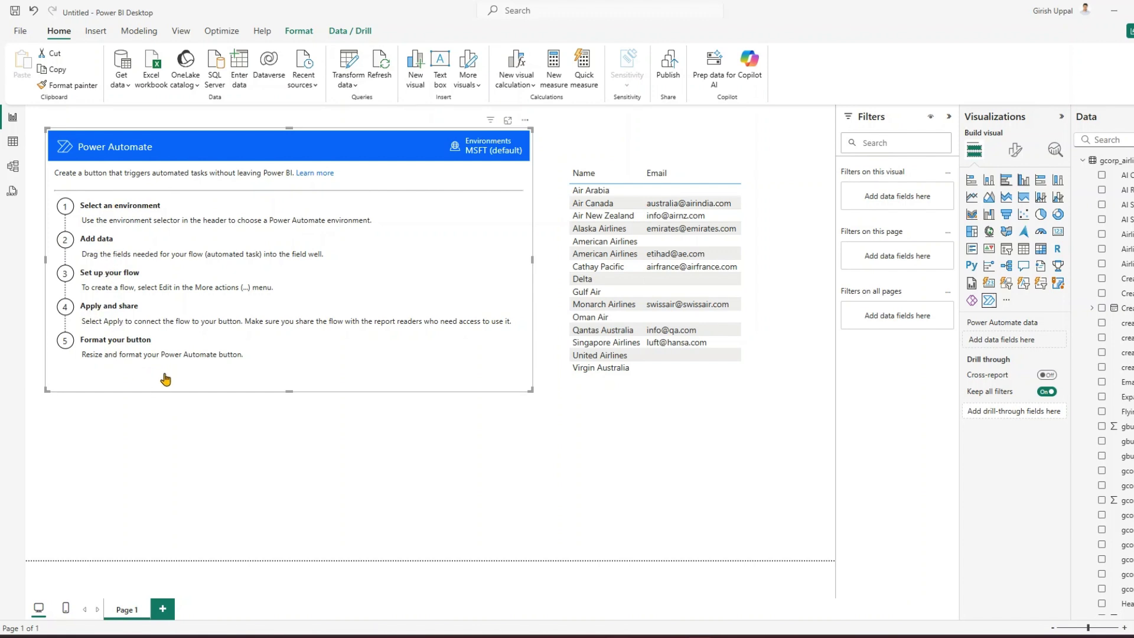
Step: Switch the Power Automate visual's environment to dev
left_click(494, 149)
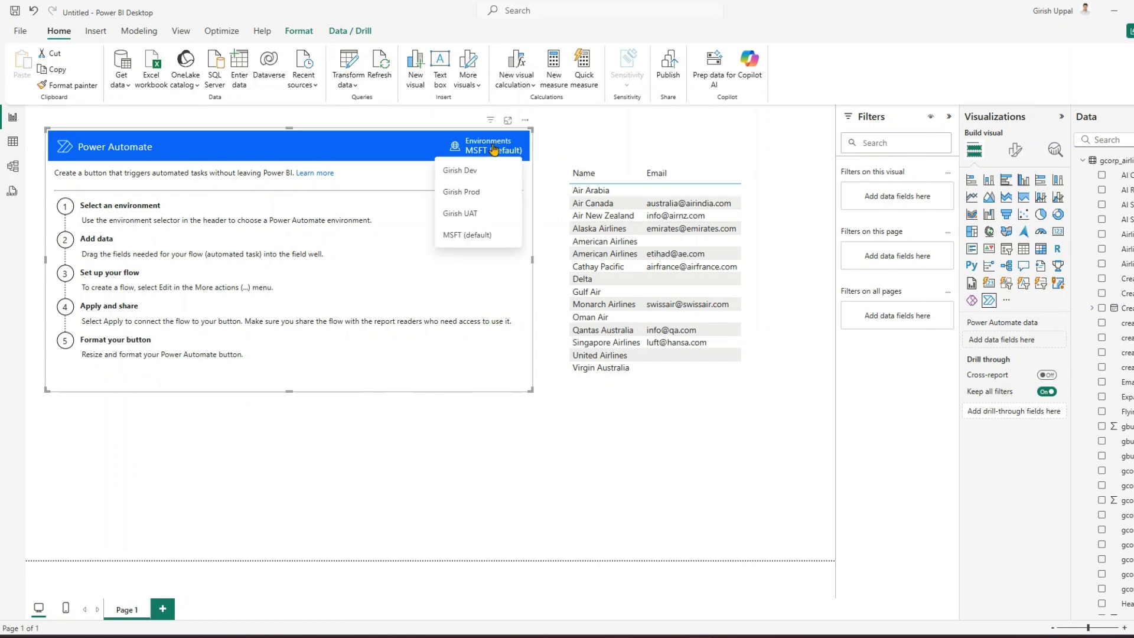
left_click(470, 176)
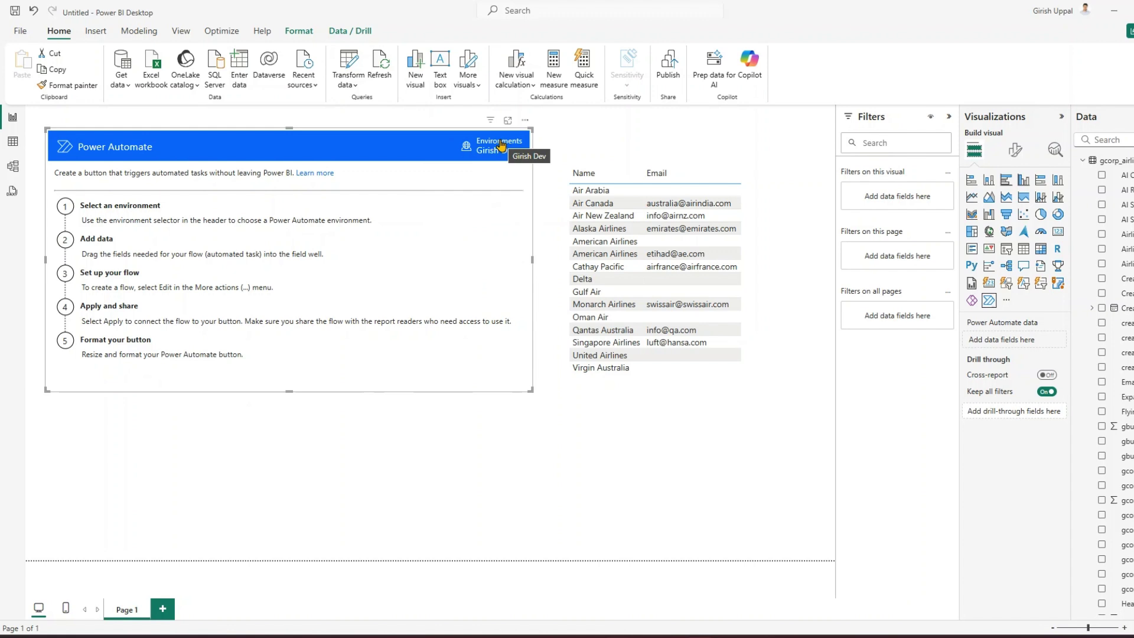
left_click(474, 430)
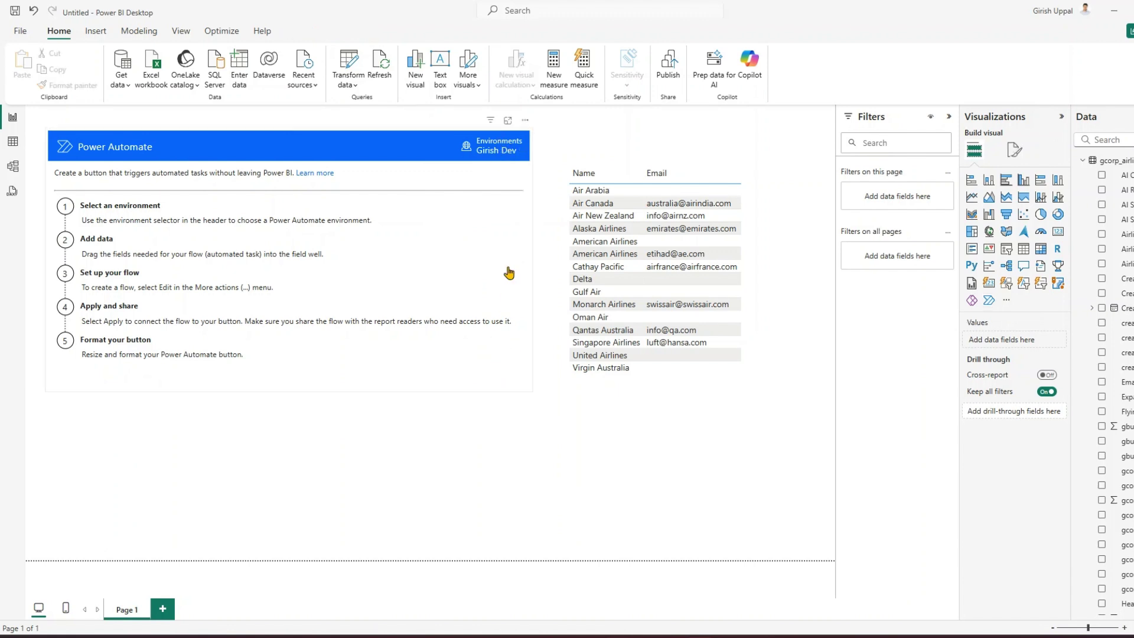
left_click(255, 143)
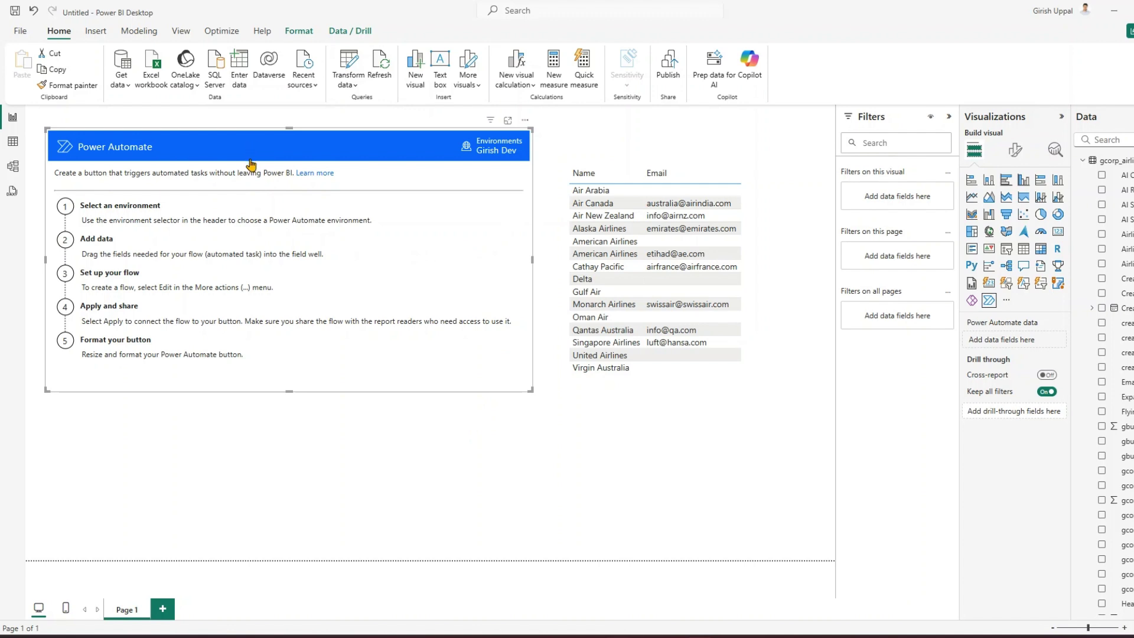
Step: Edit the Power Automate visual through More options and bring up the New flow choices
left_click(525, 121)
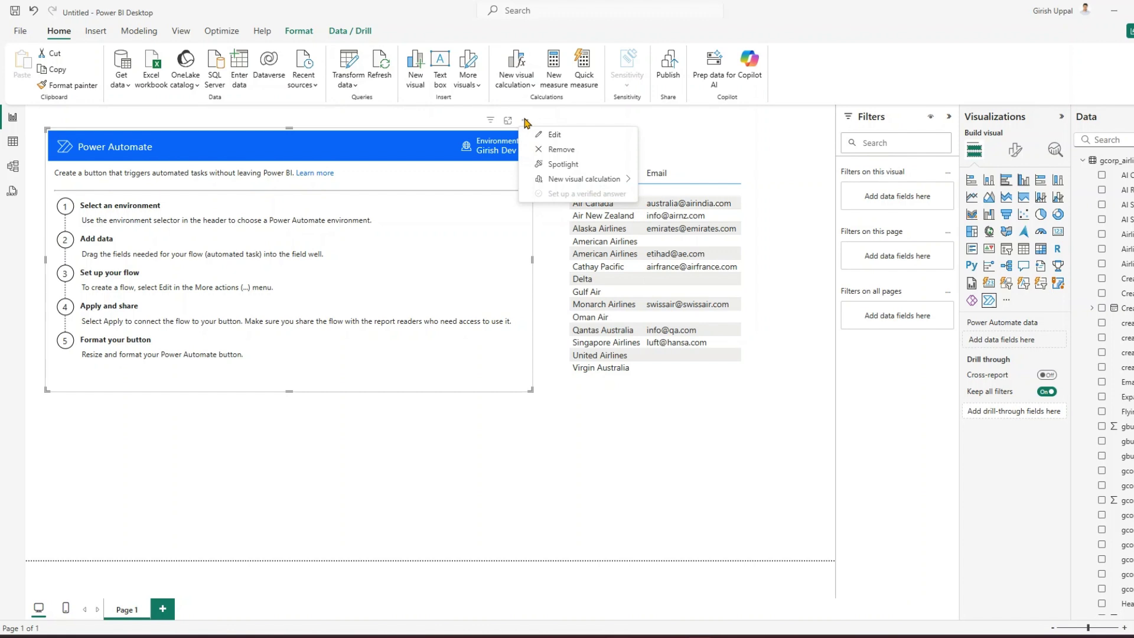
left_click(551, 136)
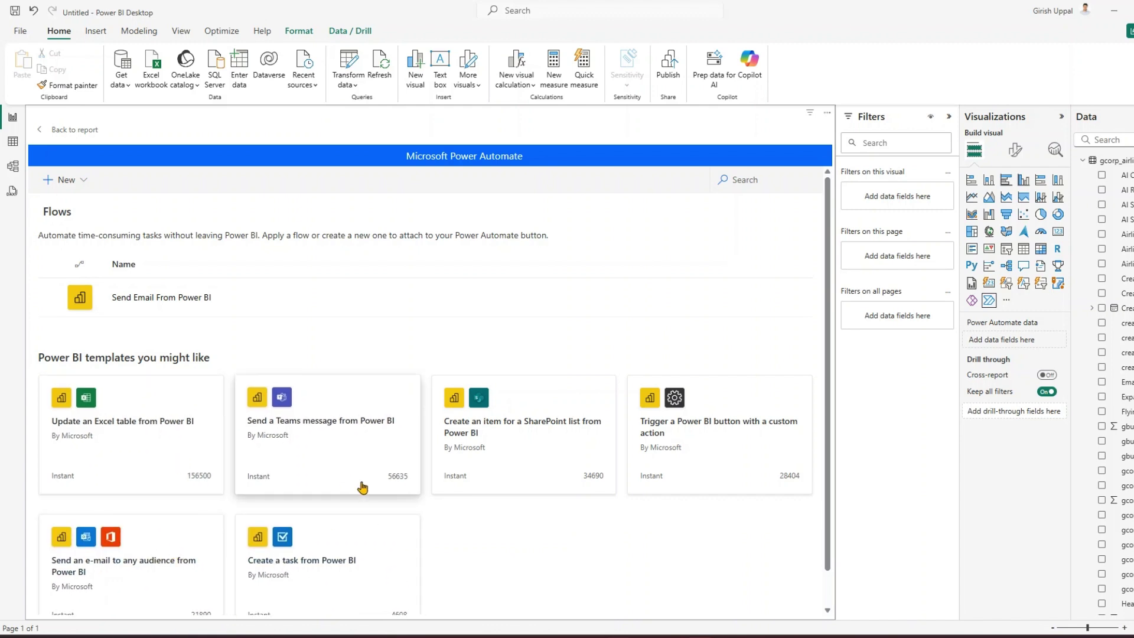
left_click(78, 180)
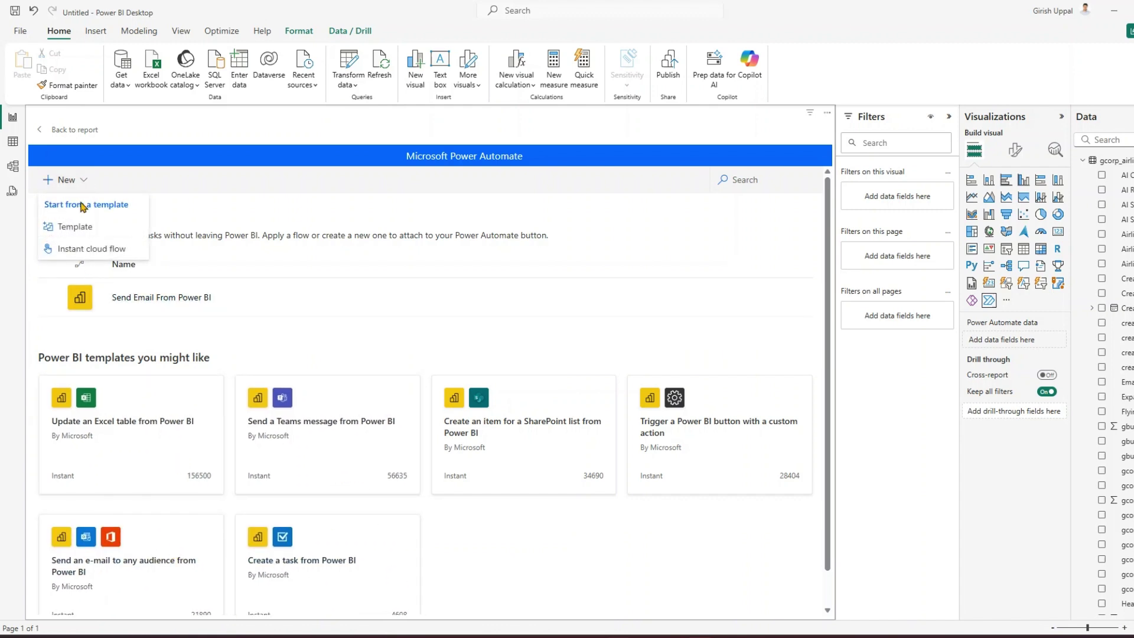
Step: Create an instant cloud flow with the Power BI button clicked trigger and add a new step
left_click(116, 249)
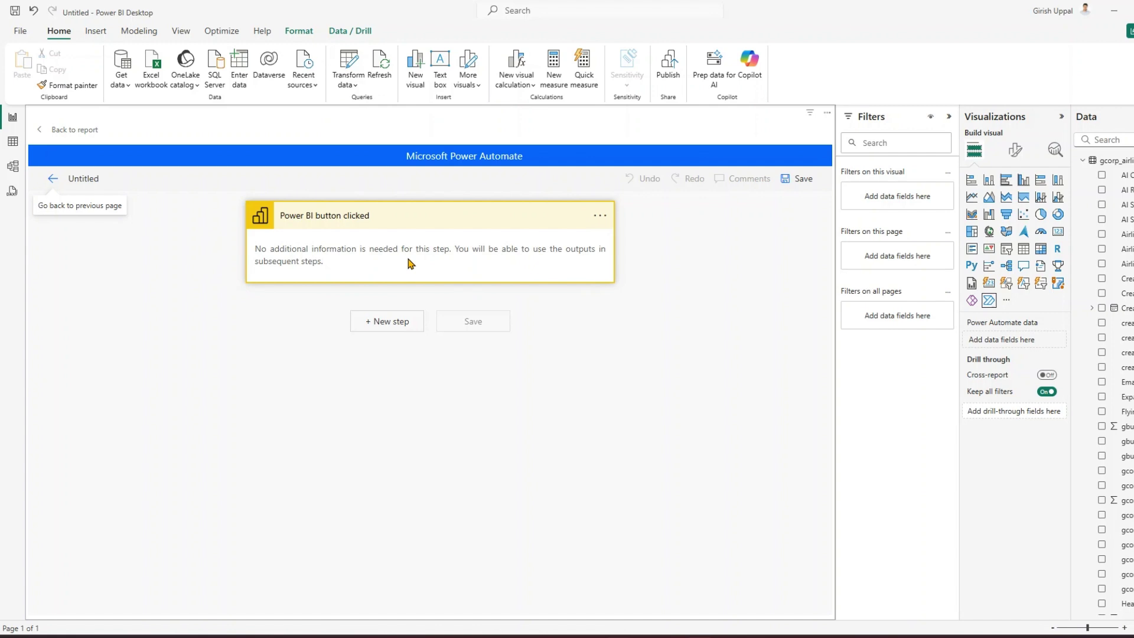
left_click(600, 215)
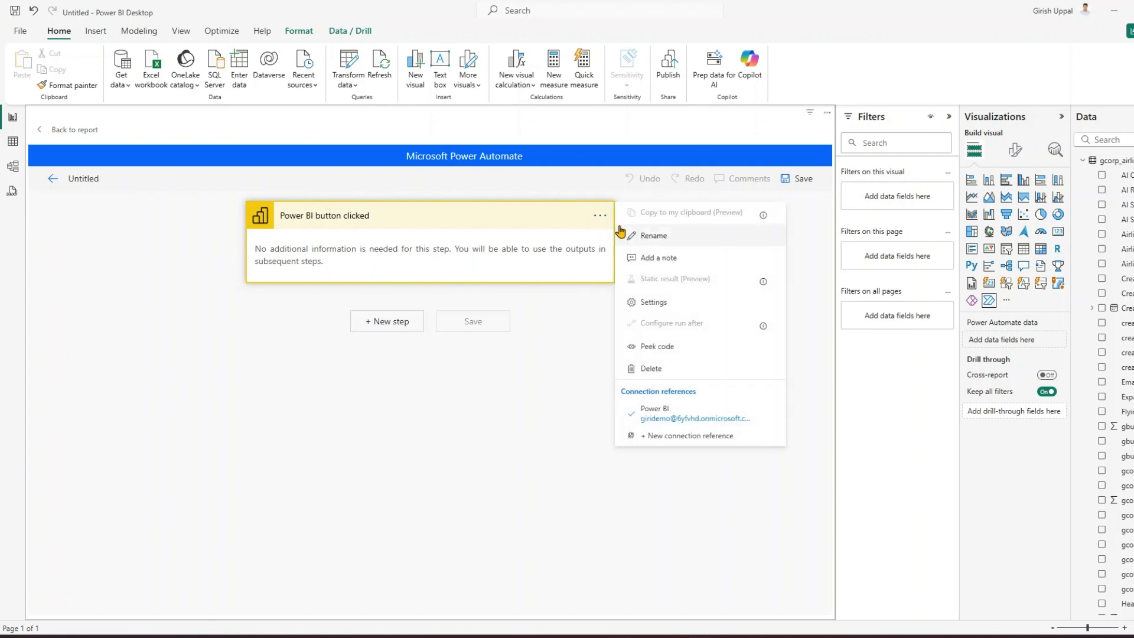
left_click(387, 321)
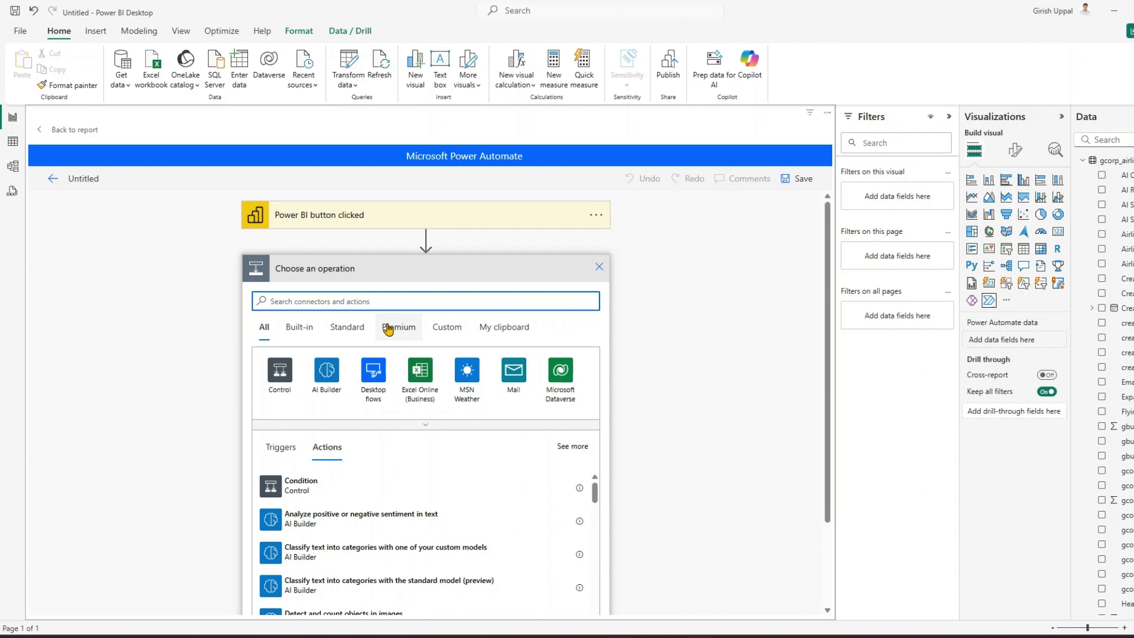
Step: Add a Send an email (V2) action and start entering a recipient name in To
type("send email")
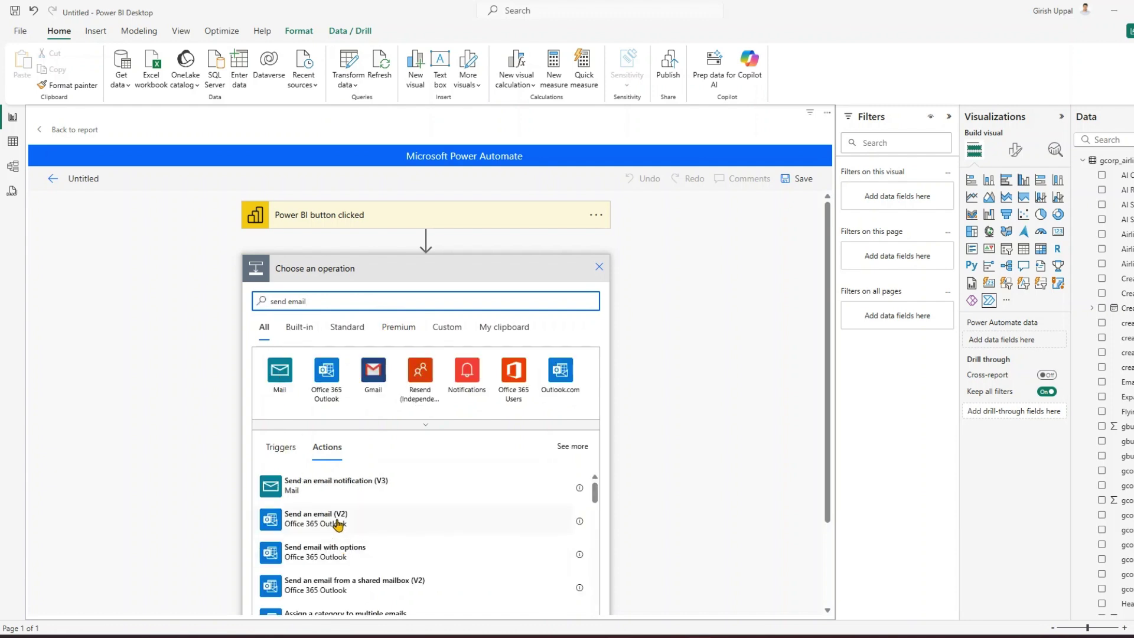
left_click(341, 523)
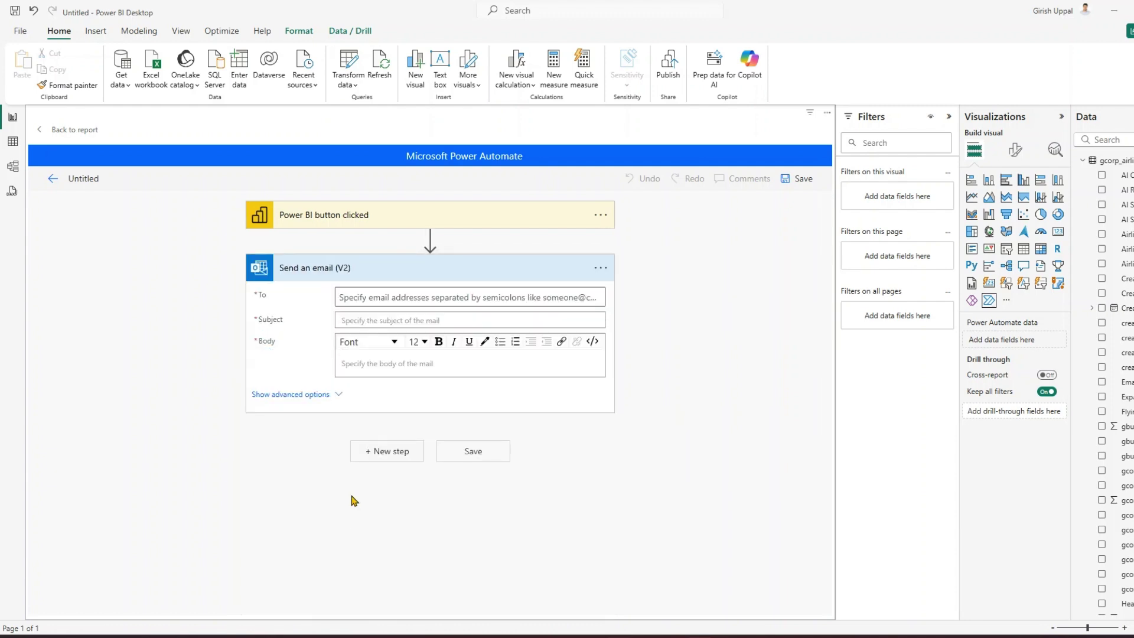
left_click(390, 299)
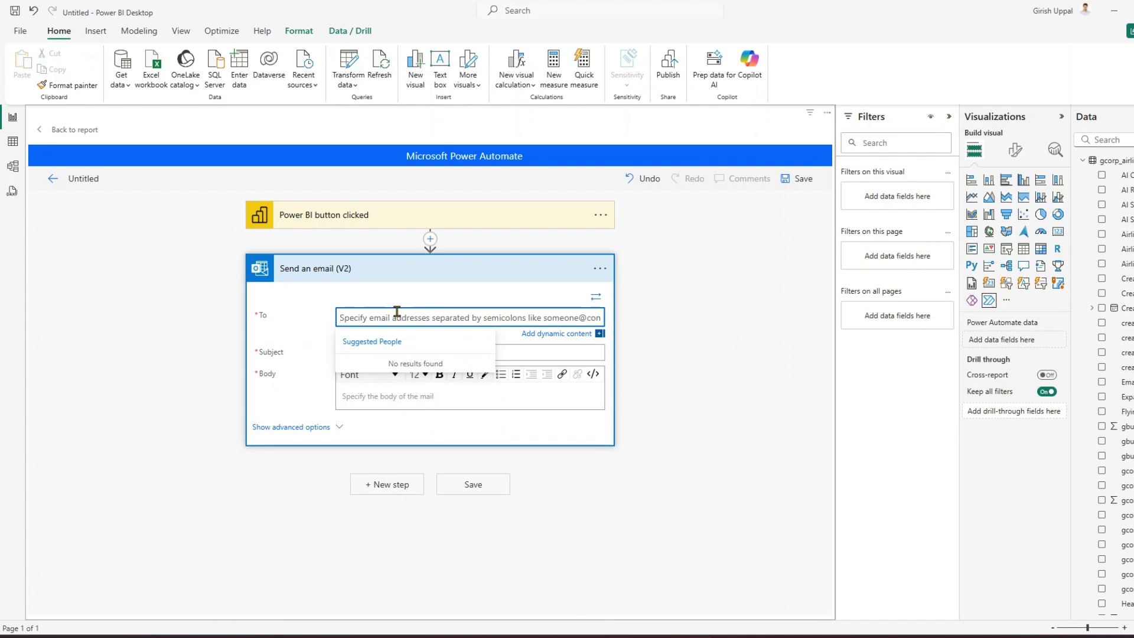
type("al")
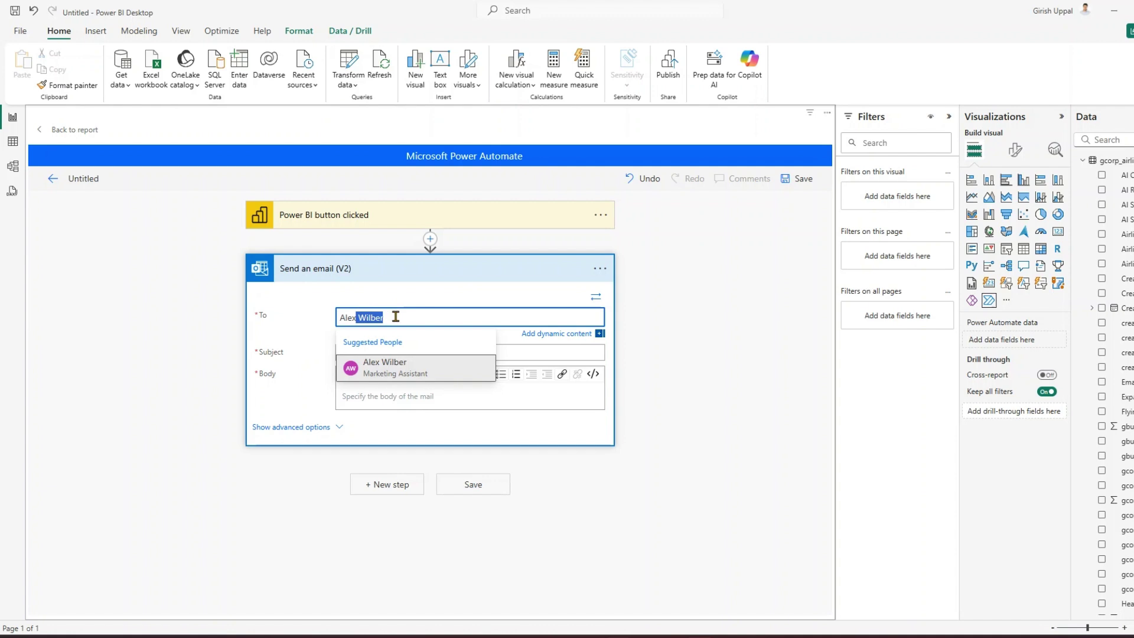
Step: Replace the To entry and choose the suggested person as the email recipient
mouse_move(371, 317)
left_mouse_down()
mouse_move(331, 307)
mouse_move(357, 317)
left_mouse_up()
triple_click(359, 318)
type("girish")
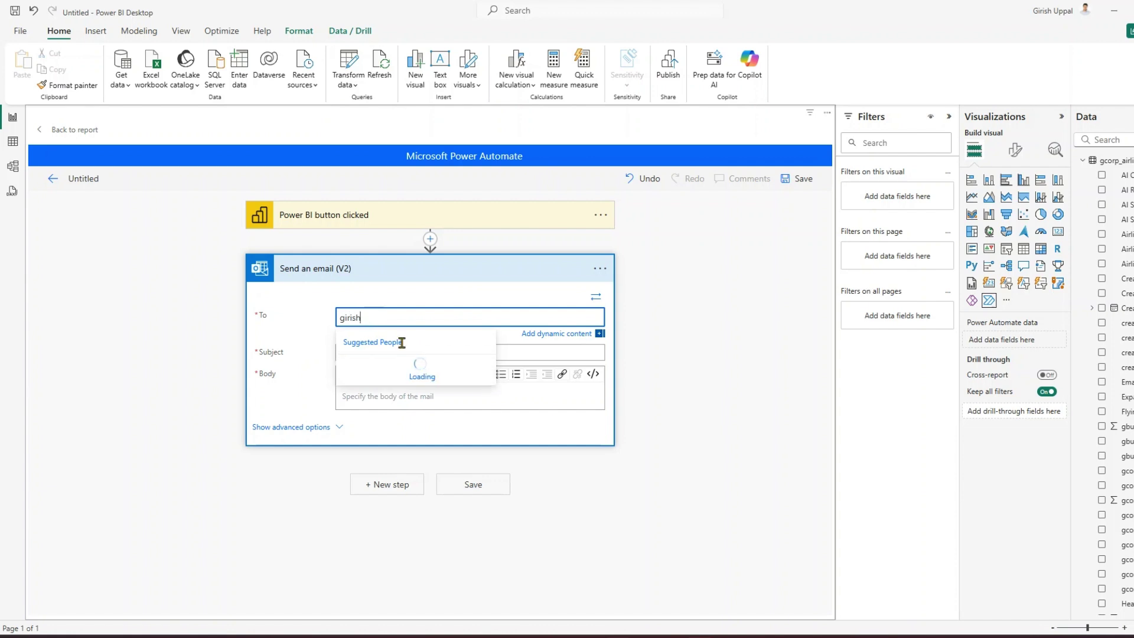
left_click(413, 366)
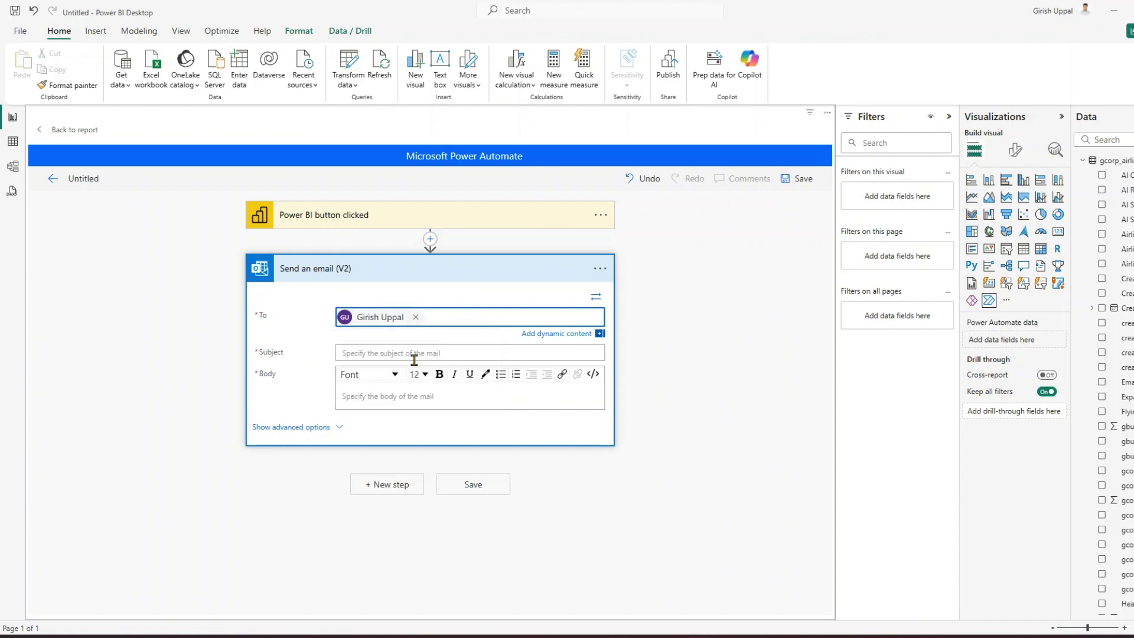
Step: Set the subject to 'Airline escalation - manager intervertion needed'
type("So")
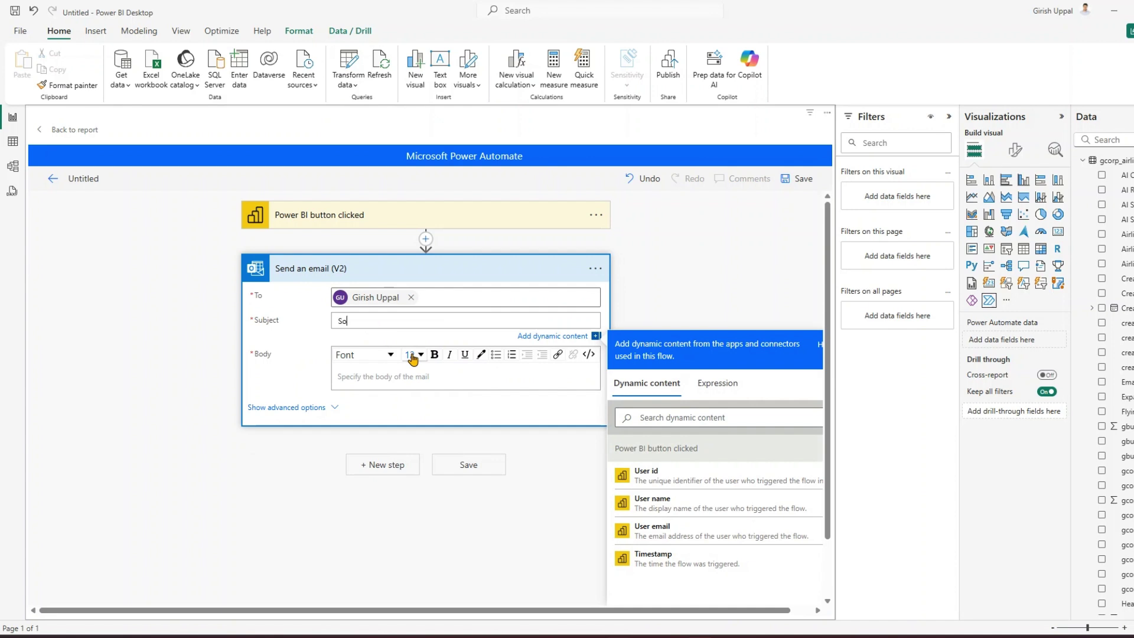
type("mething from Power BI")
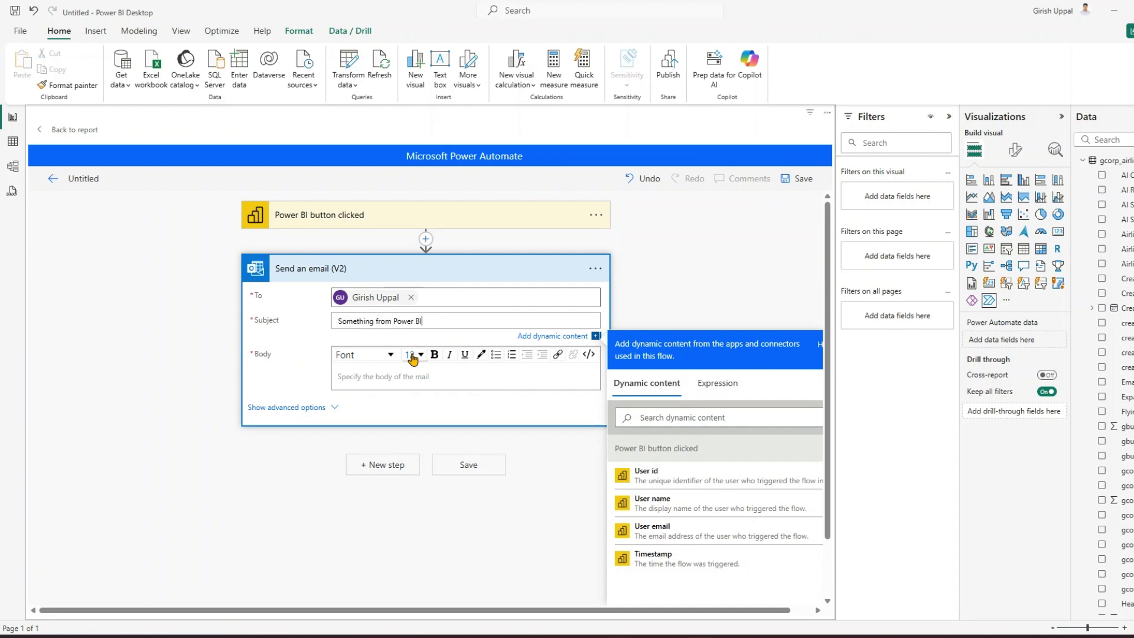
key("ctrl+a")
type("A")
key("BackSpace")
key("BackSpace")
key("BackSpace")
key("BackSpace")
type("ager")
type("ede")
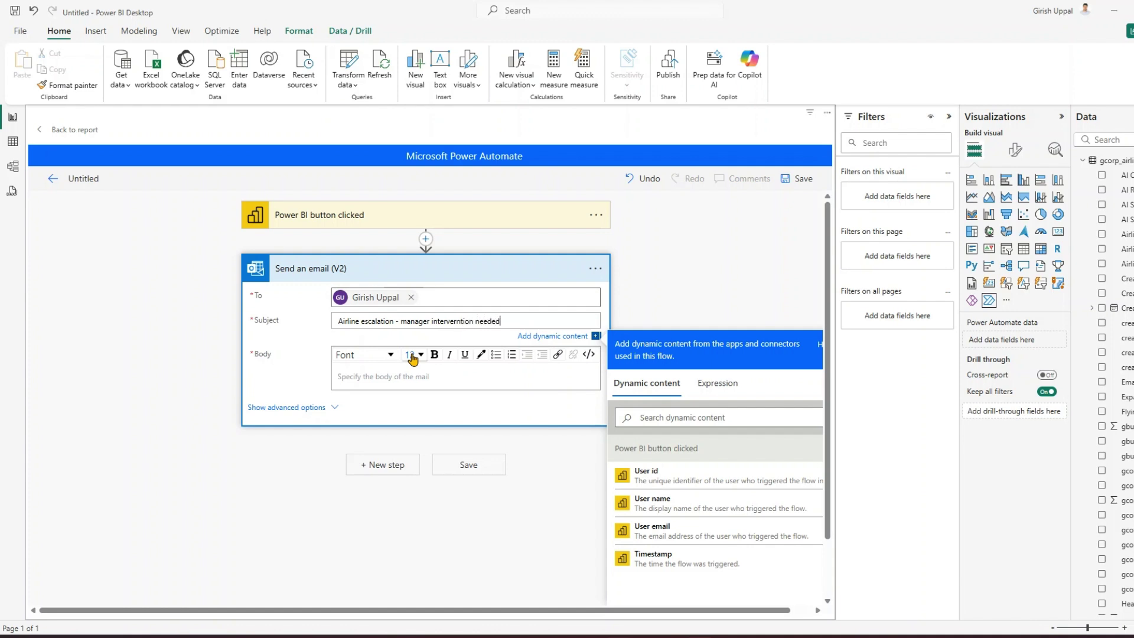
Step: Write a body asking the manager to check items requested by partner airlines, then save the flow
left_click(447, 371)
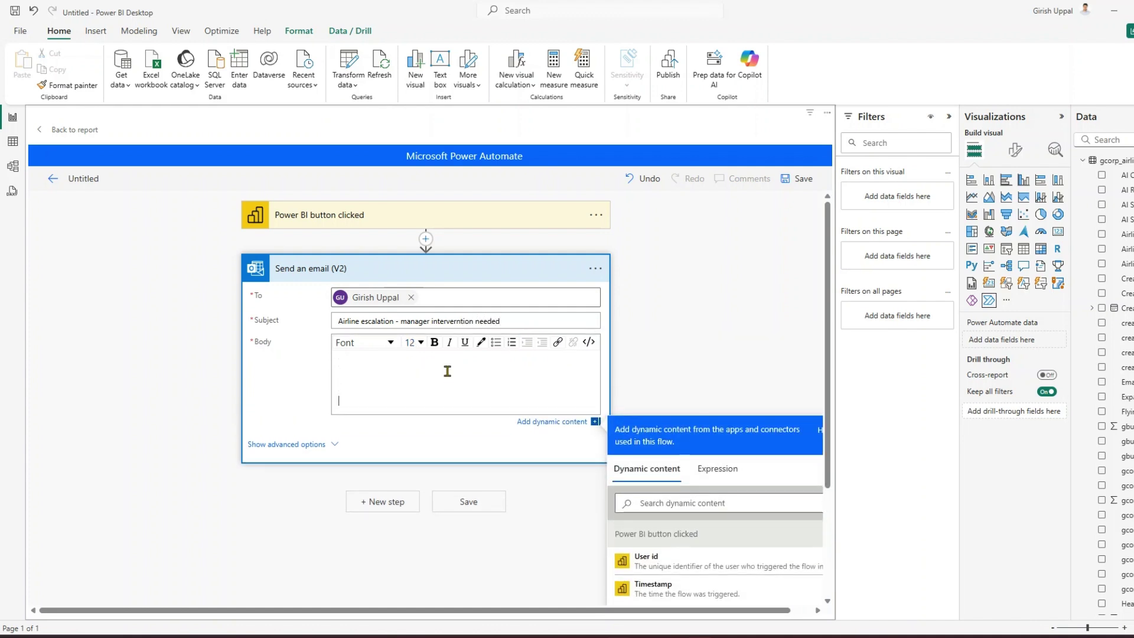
type("Hello Manager")
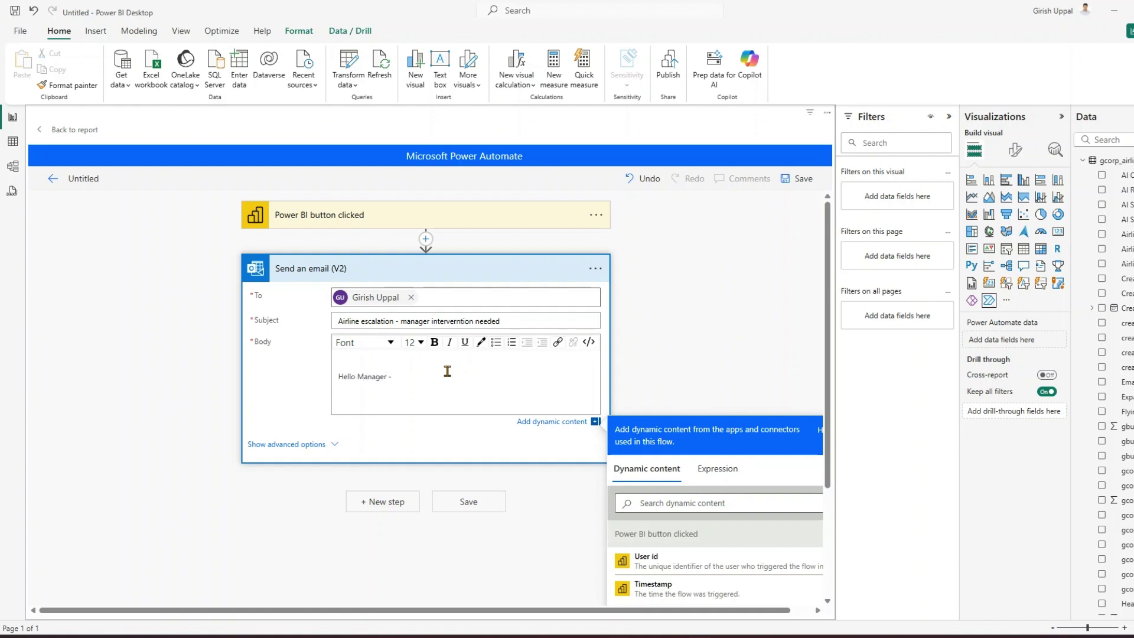
type(" - Please ch")
type("ested by par")
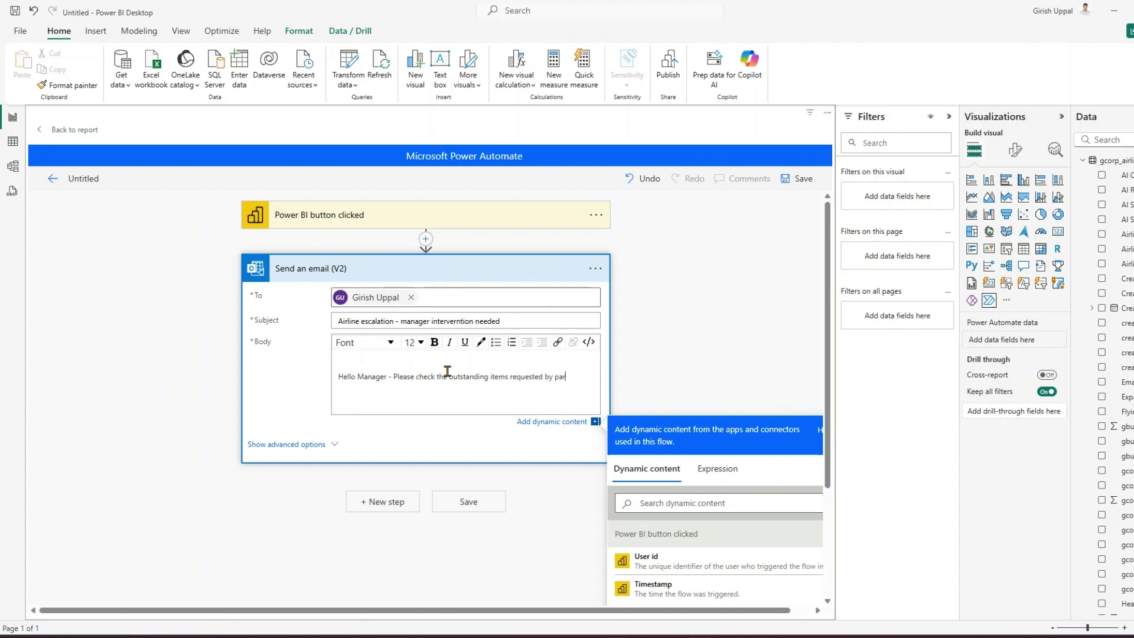
type("tner airlines.")
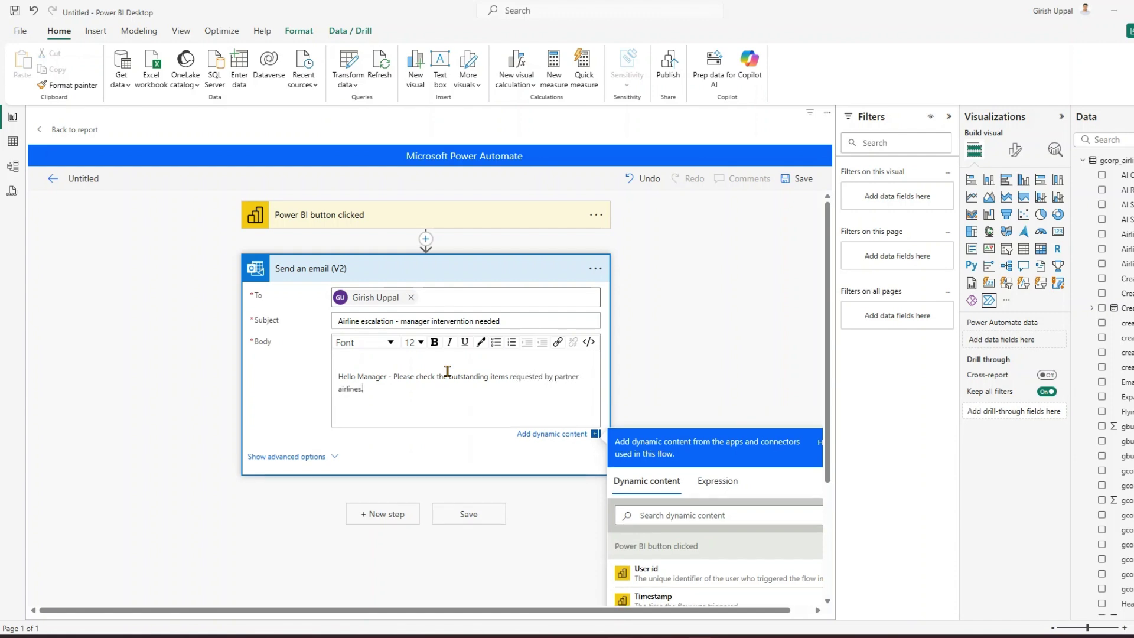
key("Return")
key("Return")
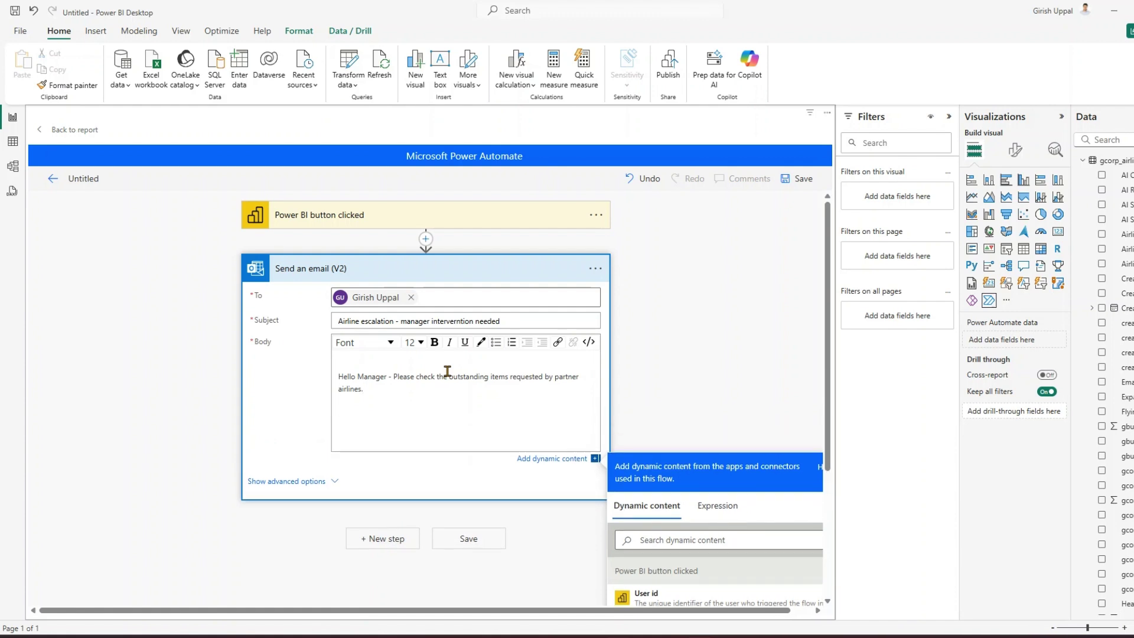
left_click(483, 542)
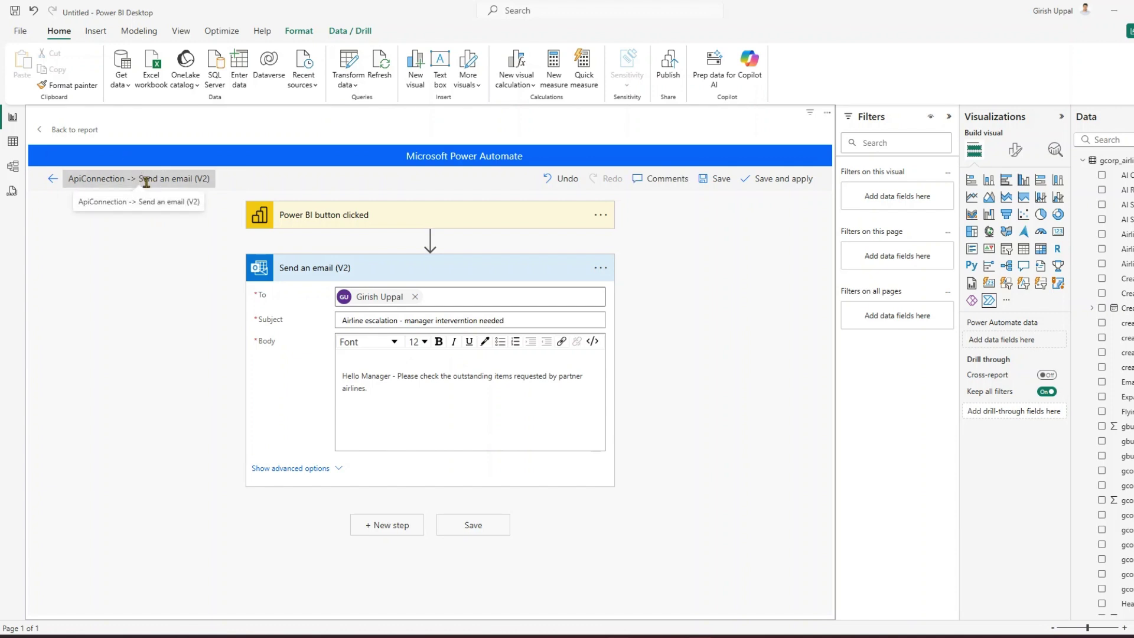
Step: Rename the flow 'Manager Escalation - Airline', save it, and apply it to the button
triple_click(147, 179)
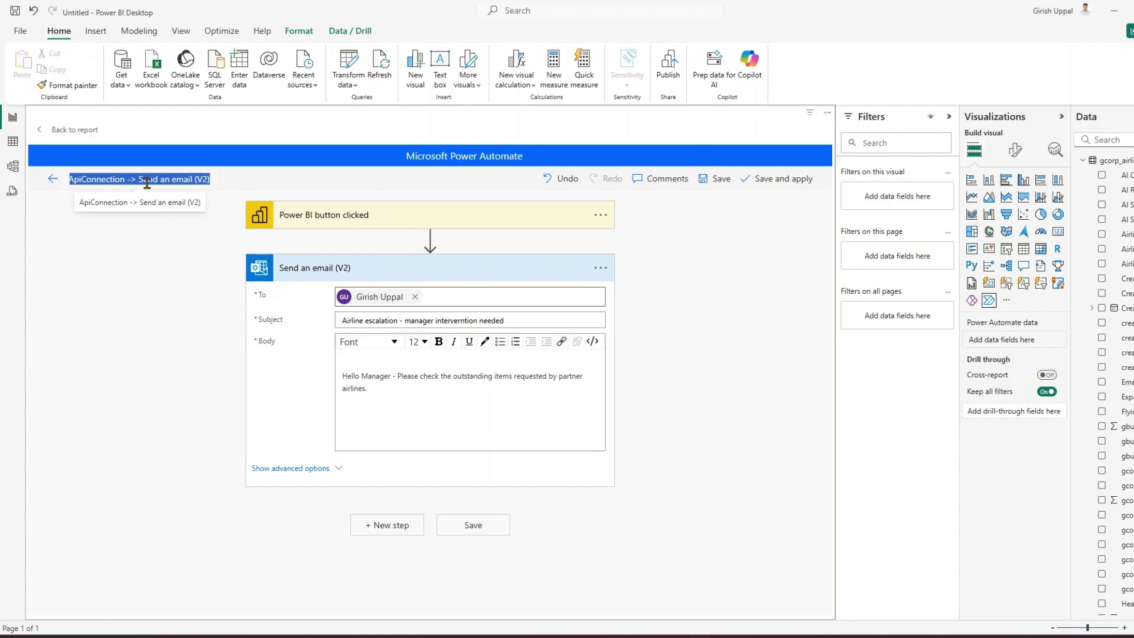
type("Manager E")
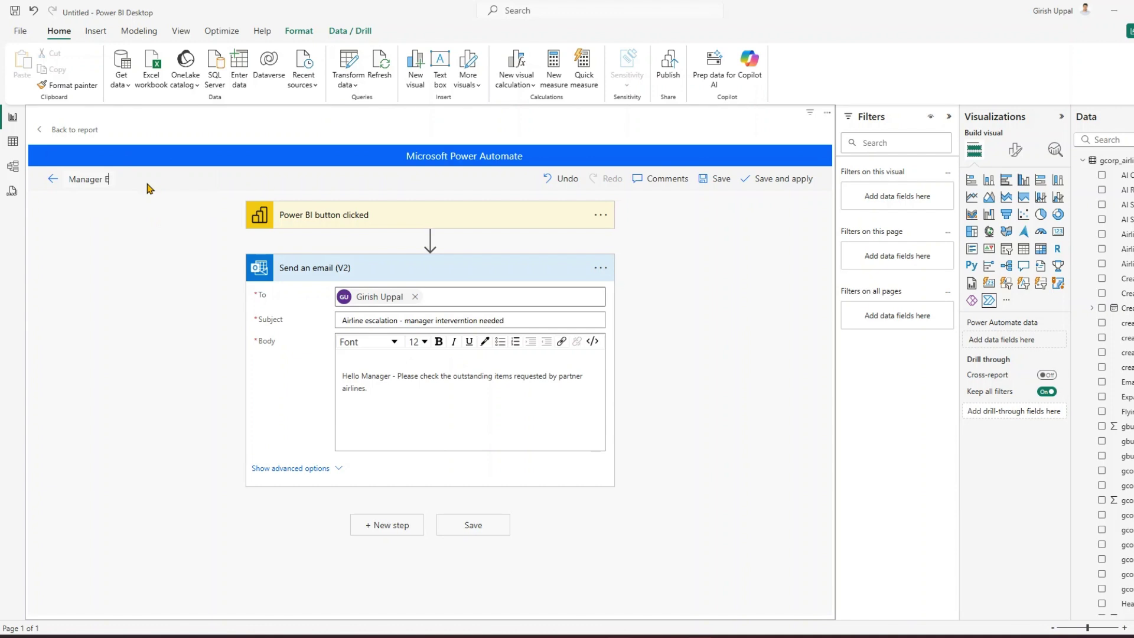
key("BackSpace")
key("BackSpace")
type("alation - Airline")
left_click(715, 178)
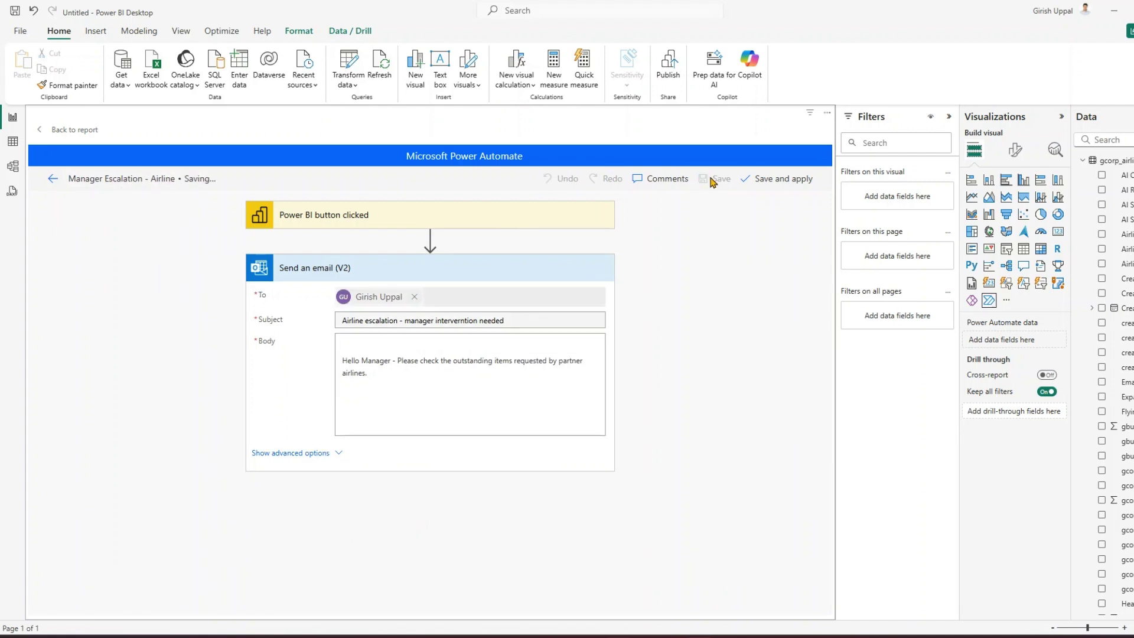
left_click(775, 184)
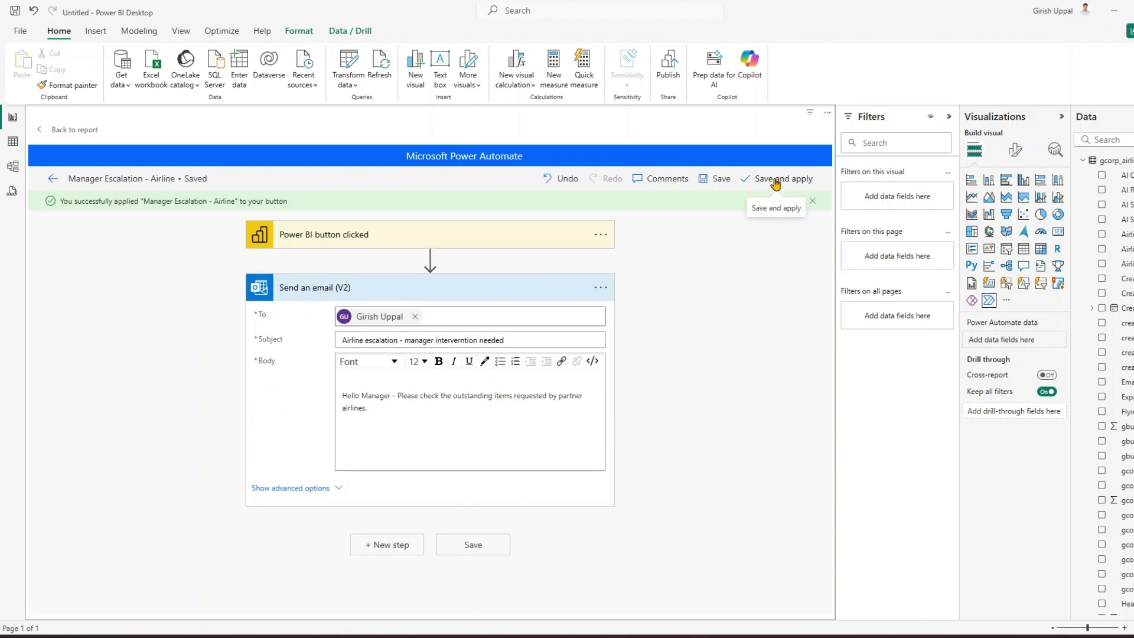
Step: Shrink the Run flow button and move and resize the airline table beside it
left_click(68, 131)
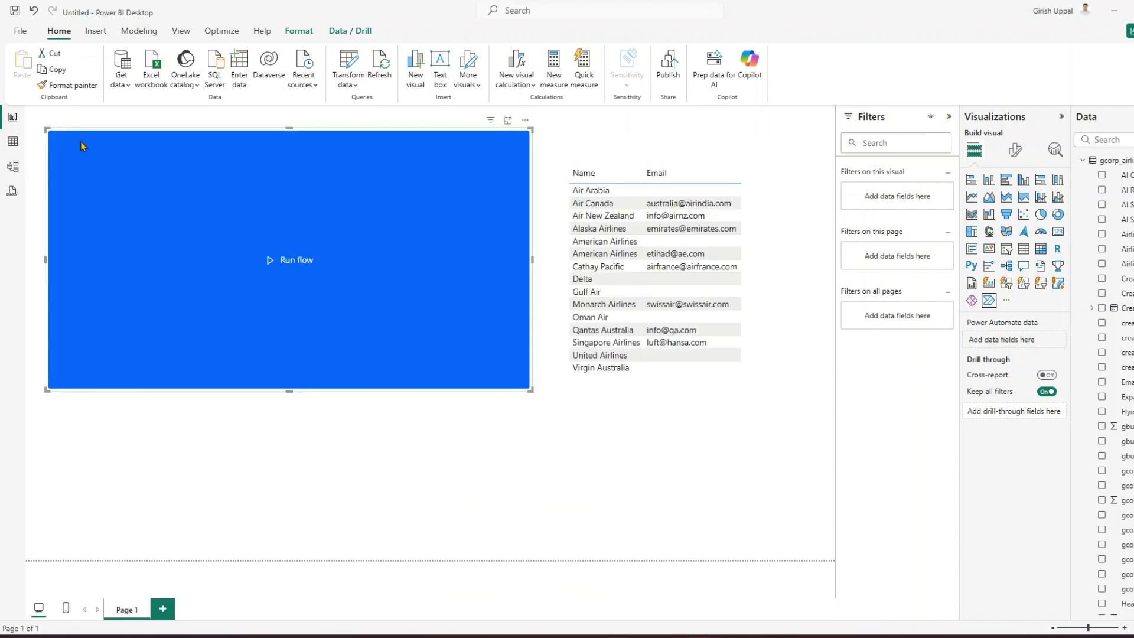
left_click_drag(532, 391, 252, 233)
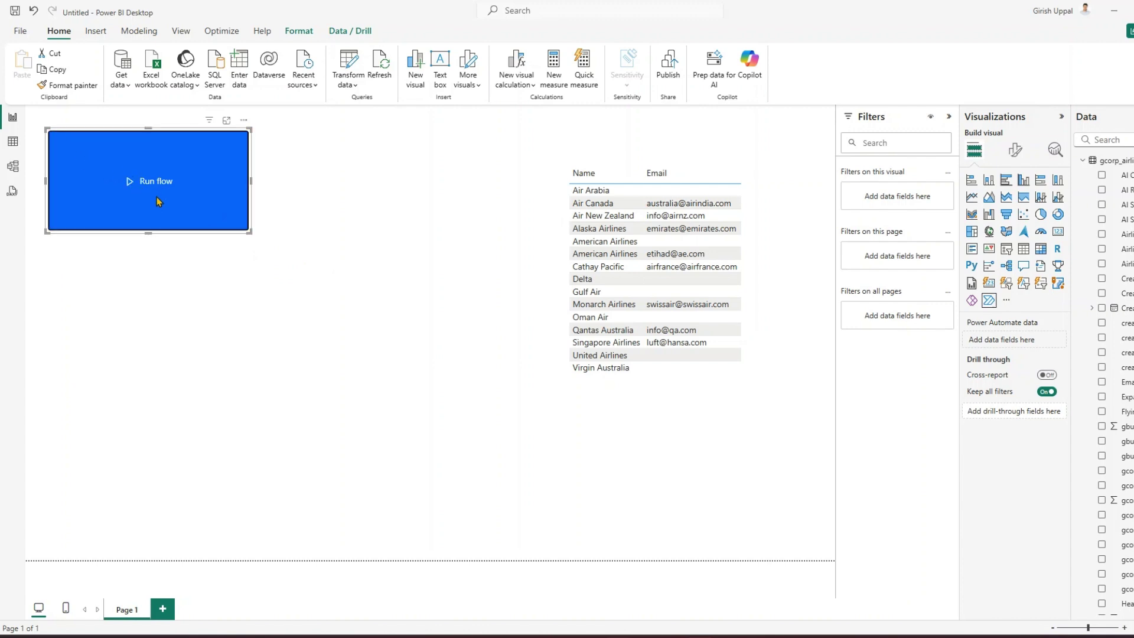
left_click(307, 260)
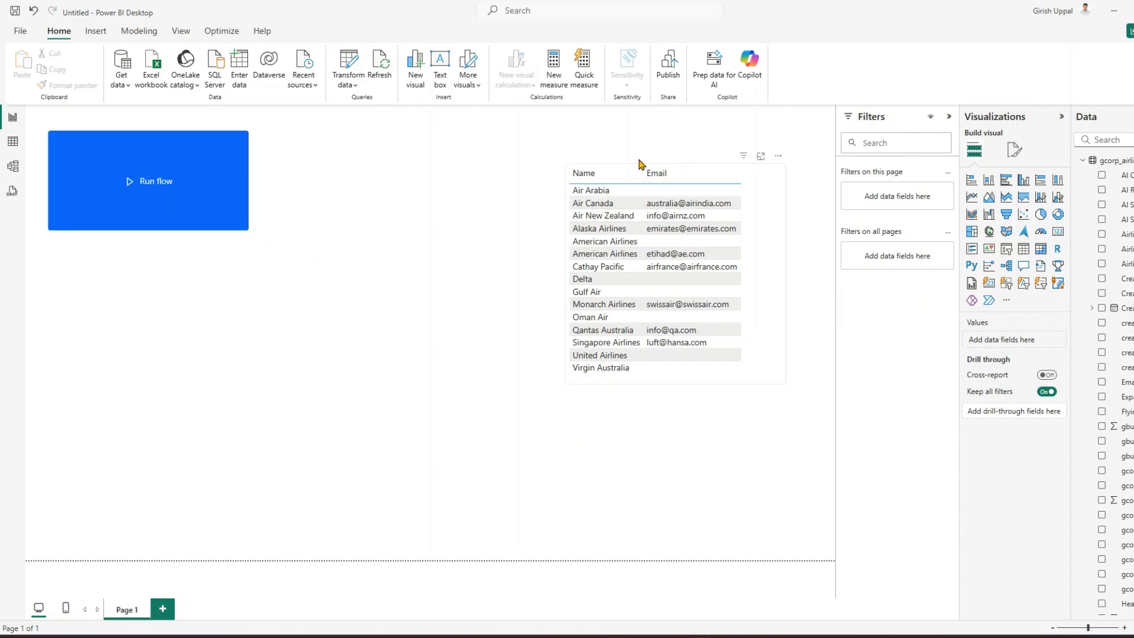
left_click_drag(639, 164, 612, 159)
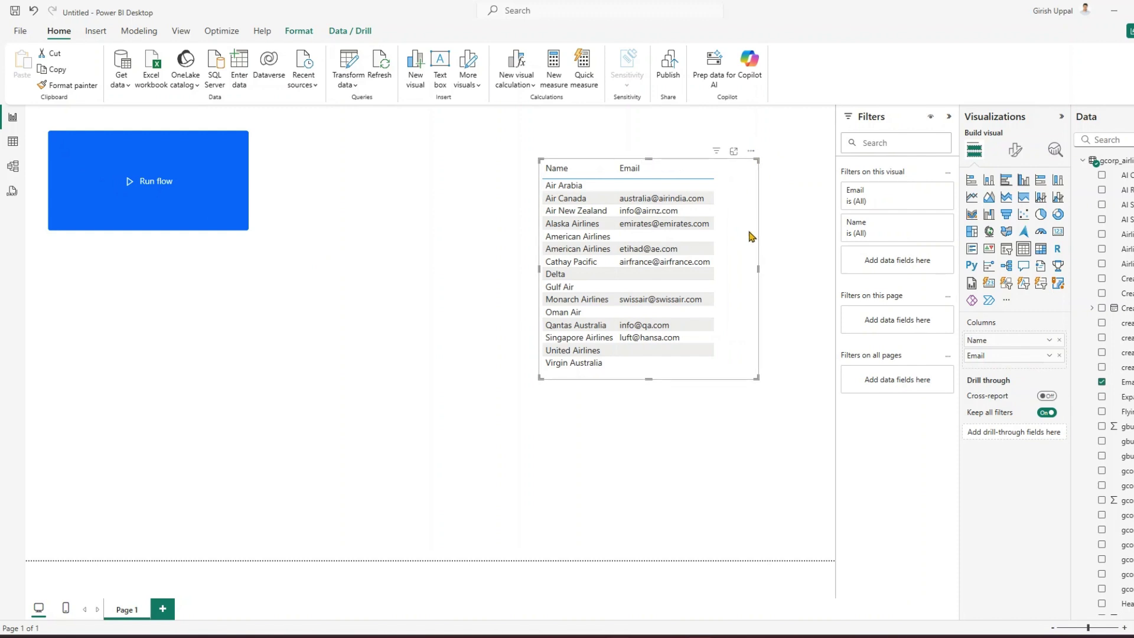
left_click_drag(755, 376, 777, 421)
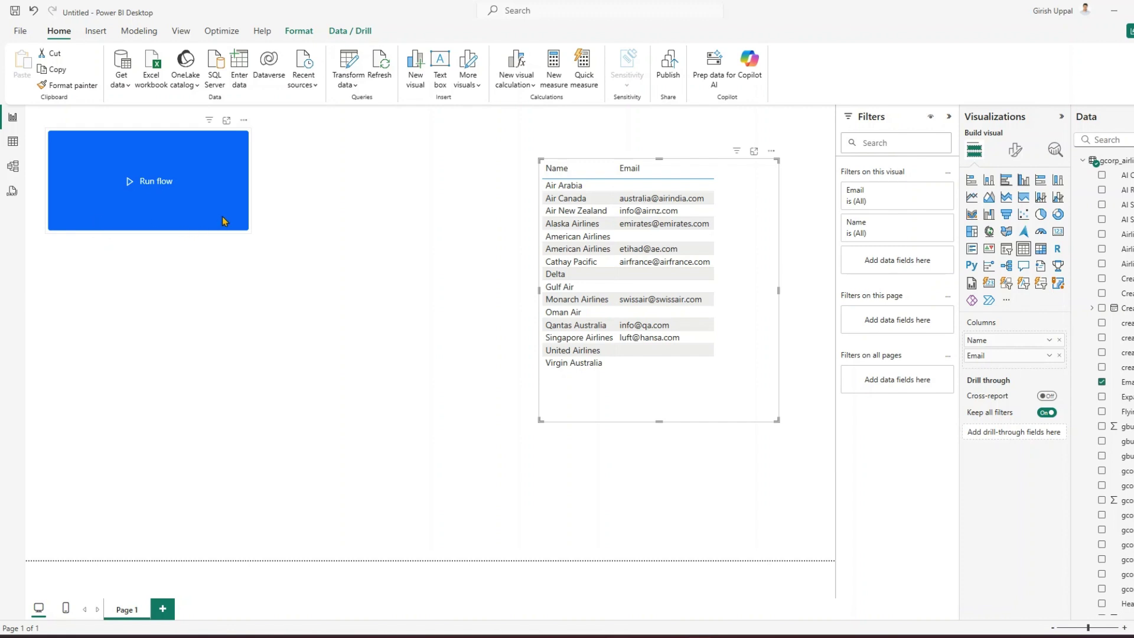
left_click(251, 277)
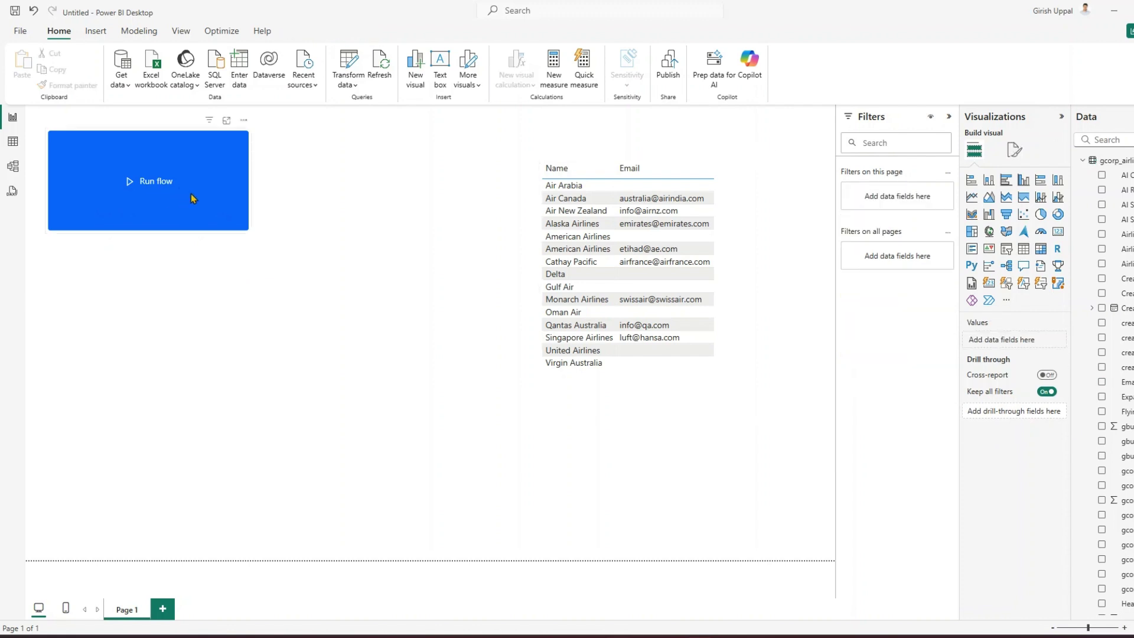
mouse_move(536, 635)
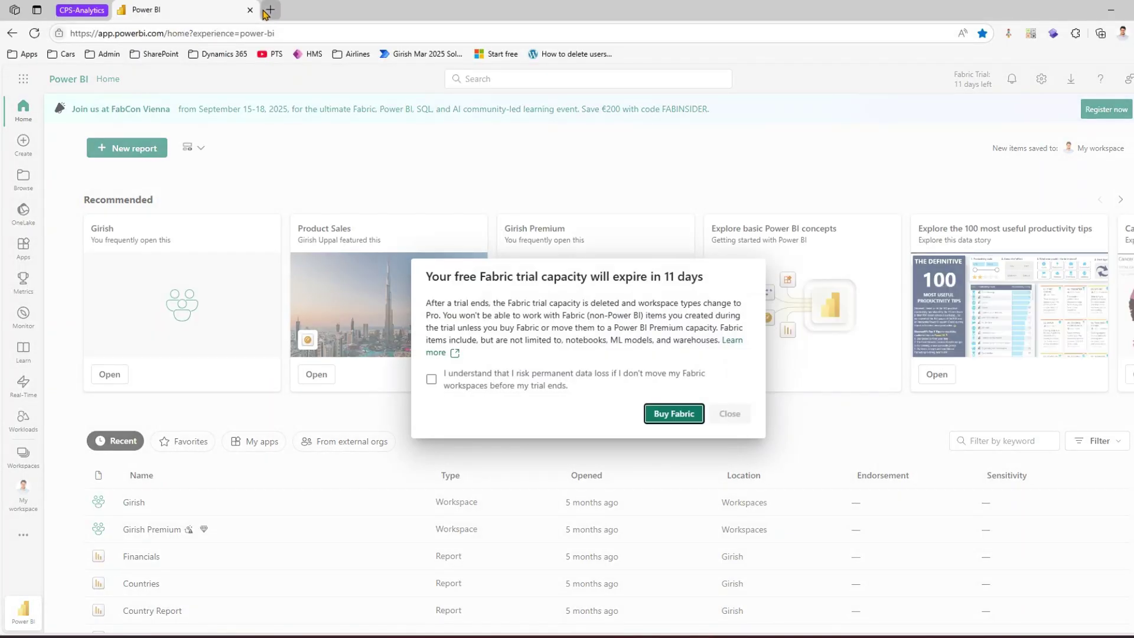
Step: Open Outlook from the browser's Apps bookmarks in a new tab, then return to Power BI Desktop
left_click(266, 8)
left_click(26, 54)
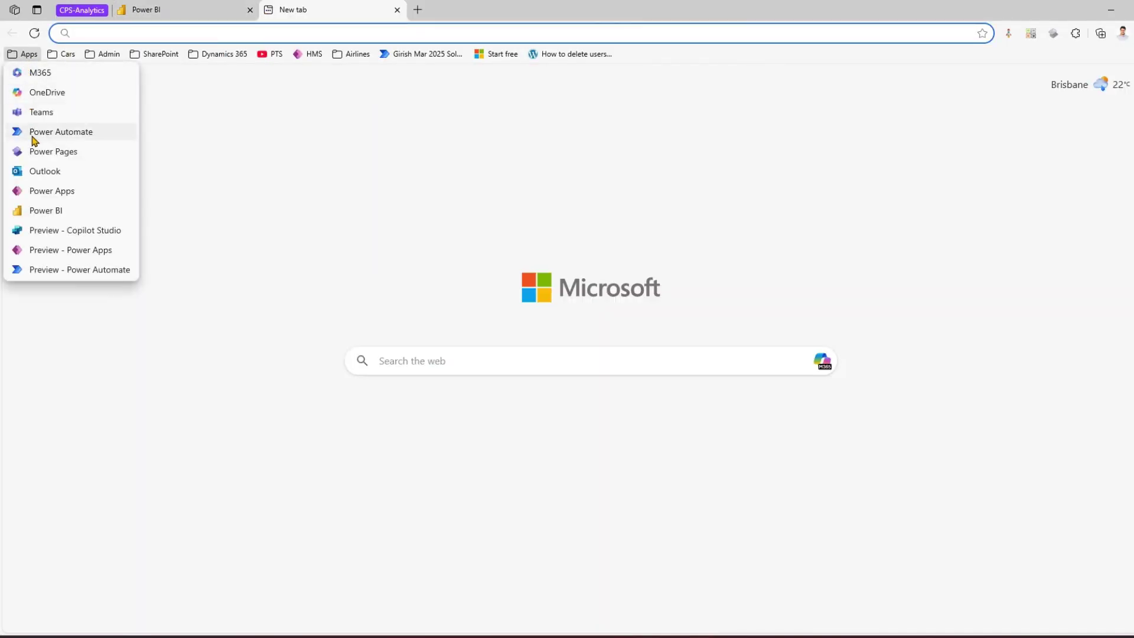
left_click(44, 171)
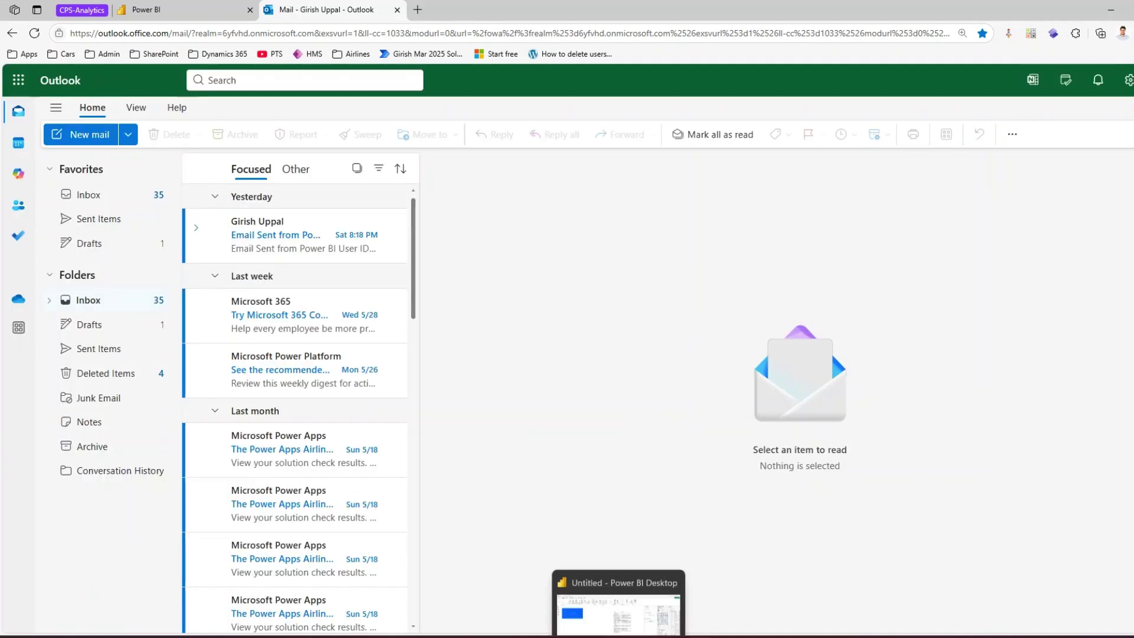
left_click(618, 635)
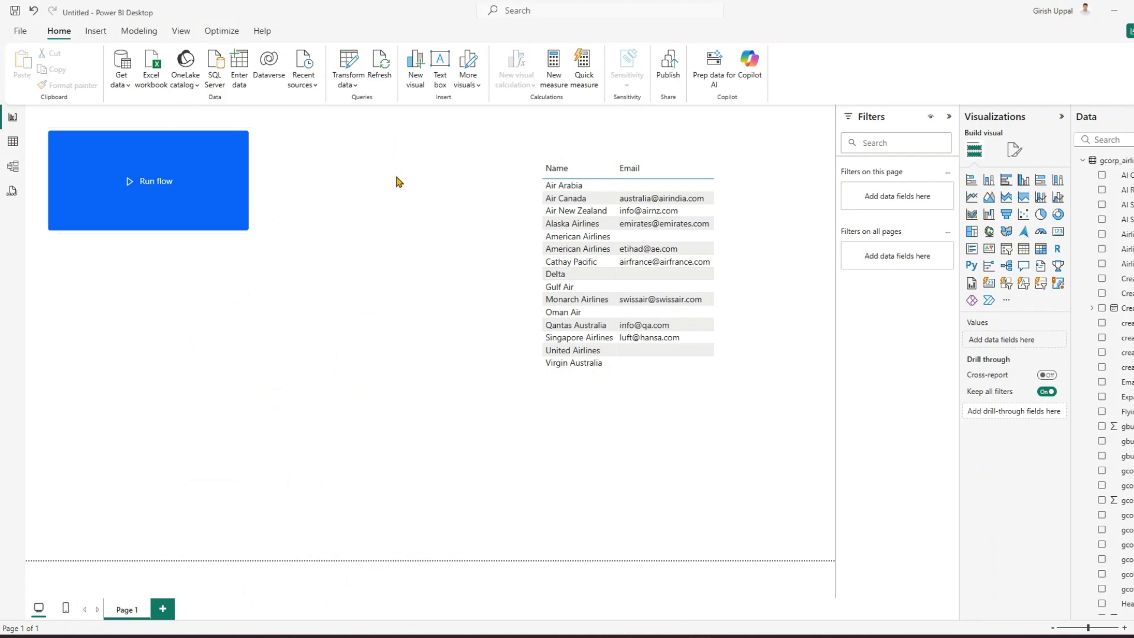
Step: Shrink the Run flow button slightly, then run the flow until the button shows Triggered
left_click(157, 196, "ctrl")
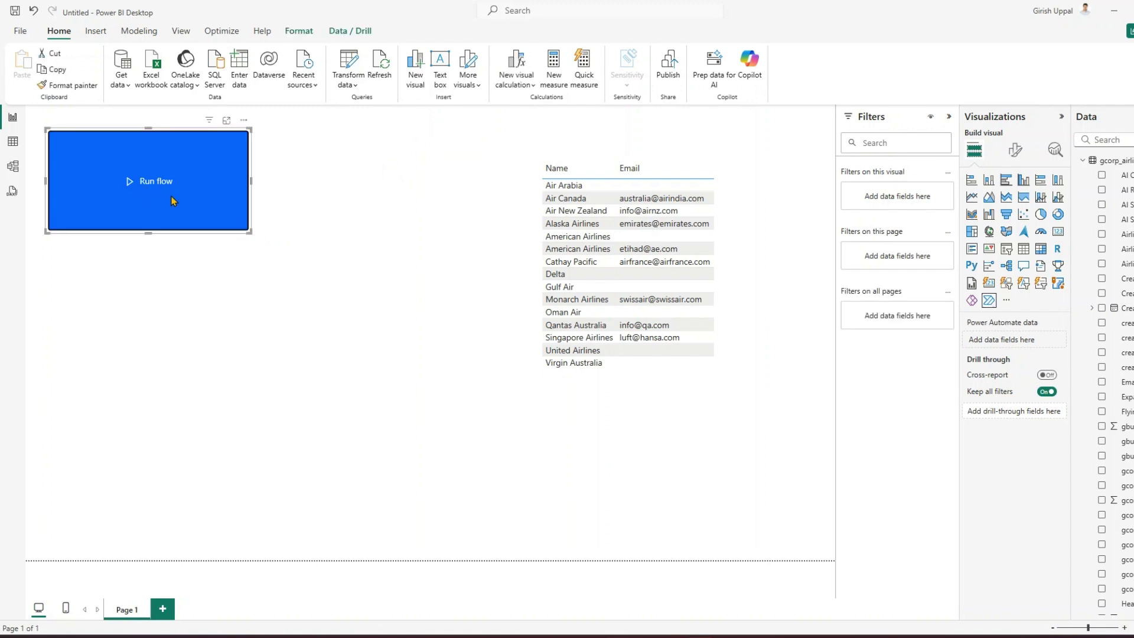
left_click(200, 206)
left_click_drag(249, 128, 228, 150)
left_click(313, 210)
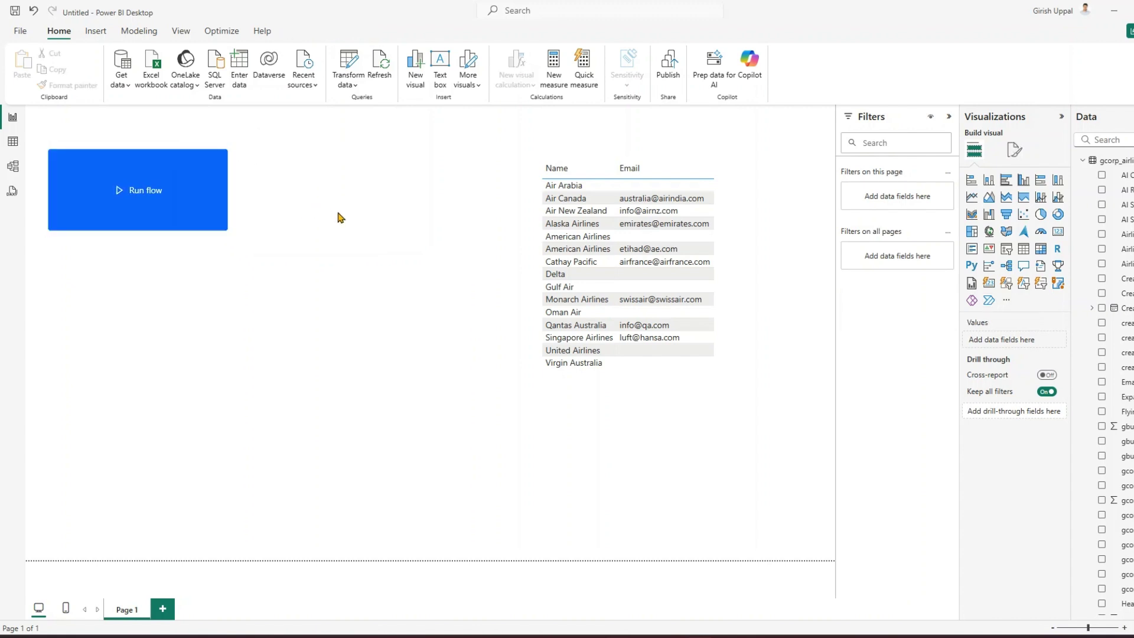
left_click(156, 200)
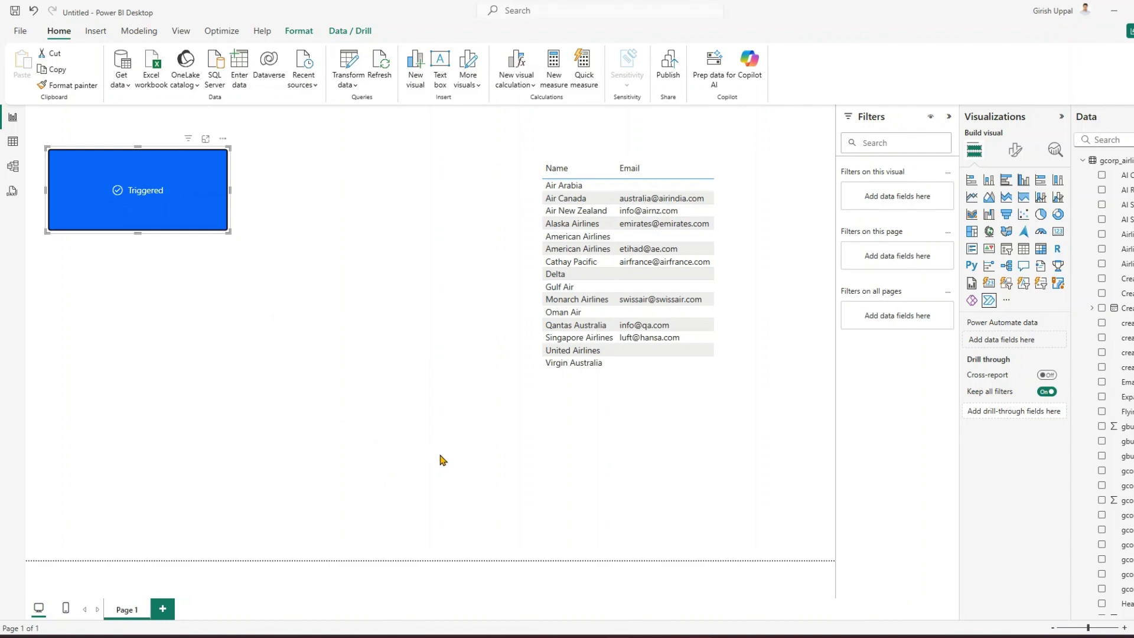
Step: Open the 'Airline escalation - manager intervertion needed' email in Outlook and highlight its subject and body
left_click(638, 631)
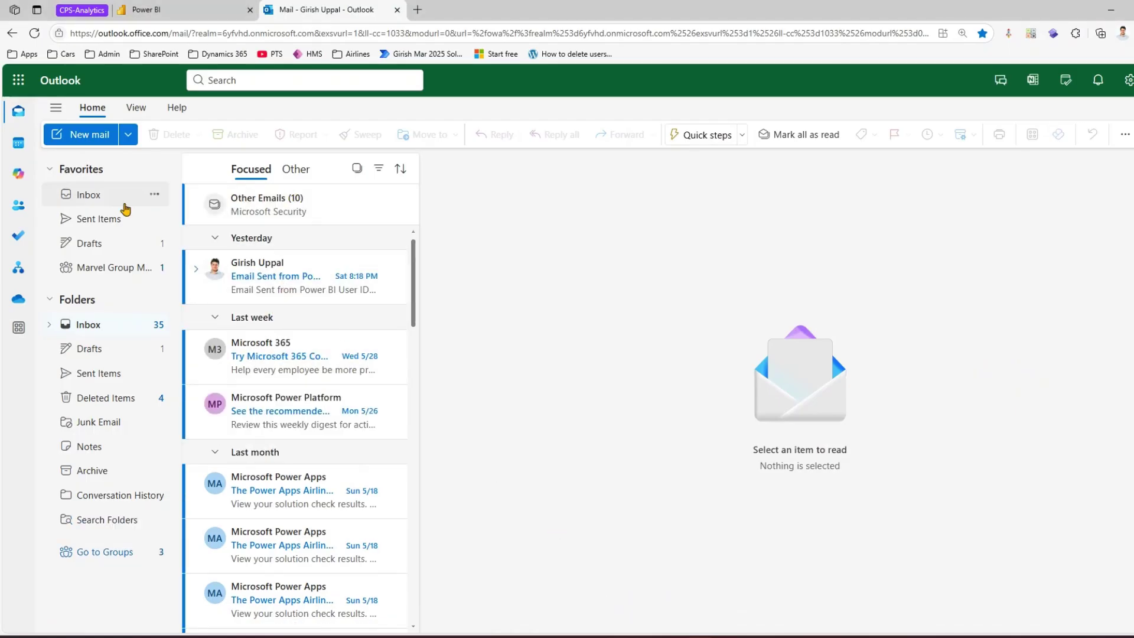
left_click(92, 204)
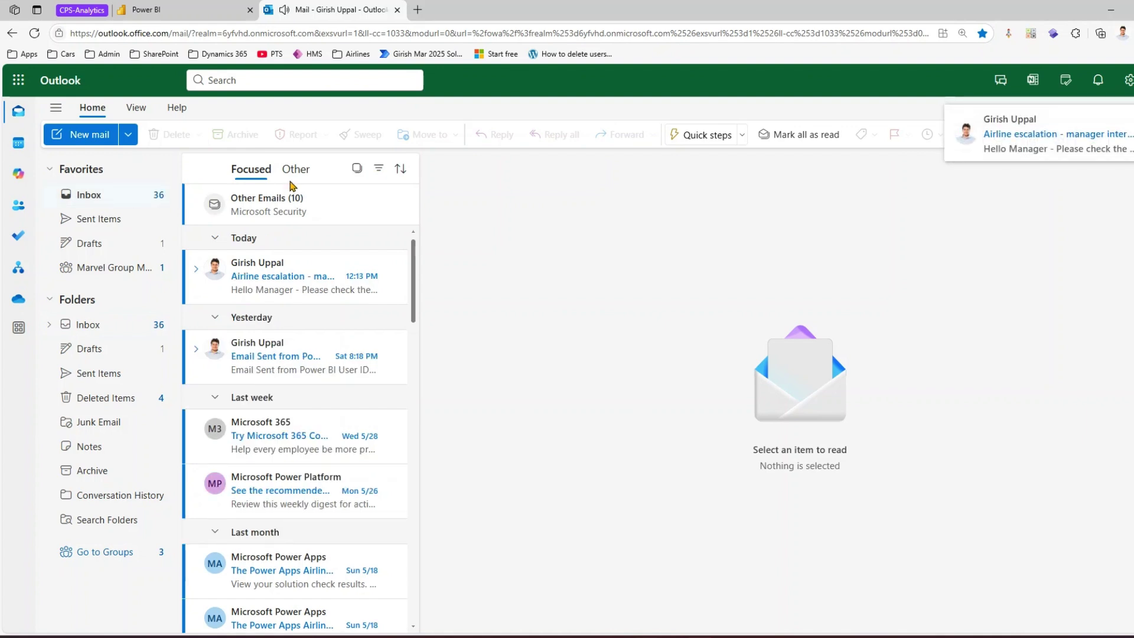
left_click(283, 288)
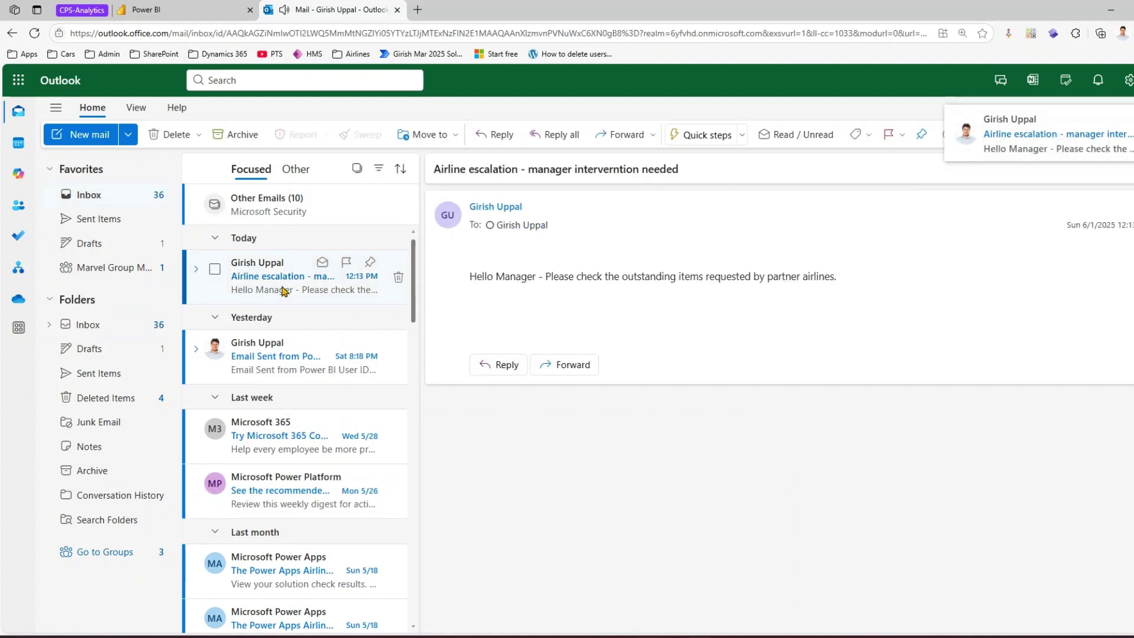
left_click_drag(491, 172, 633, 172)
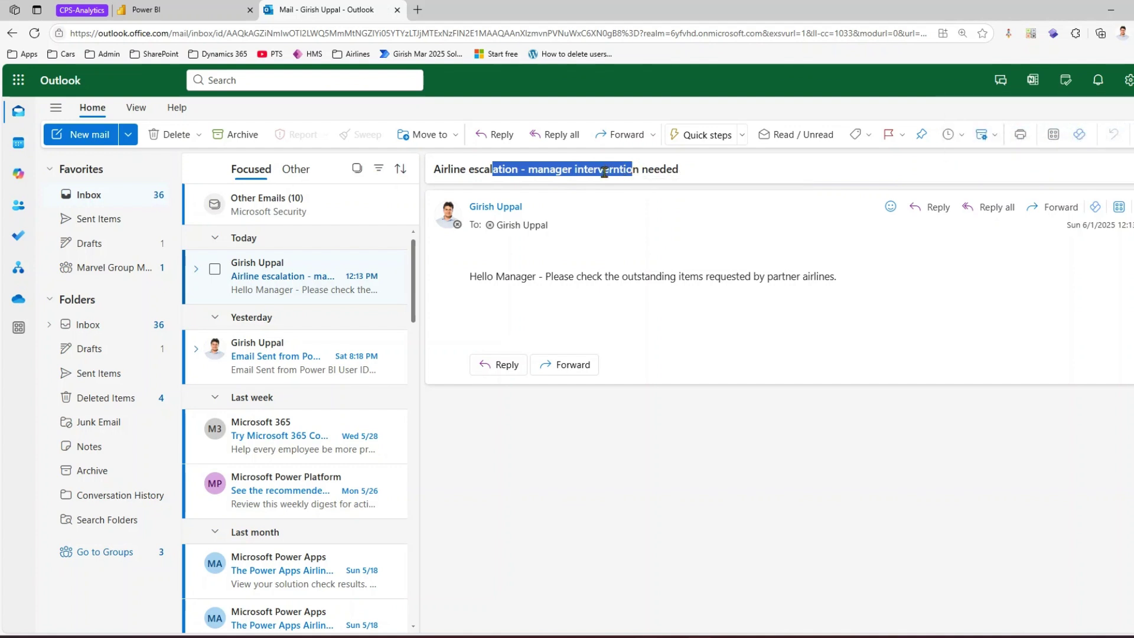
left_click_drag(537, 277, 761, 276)
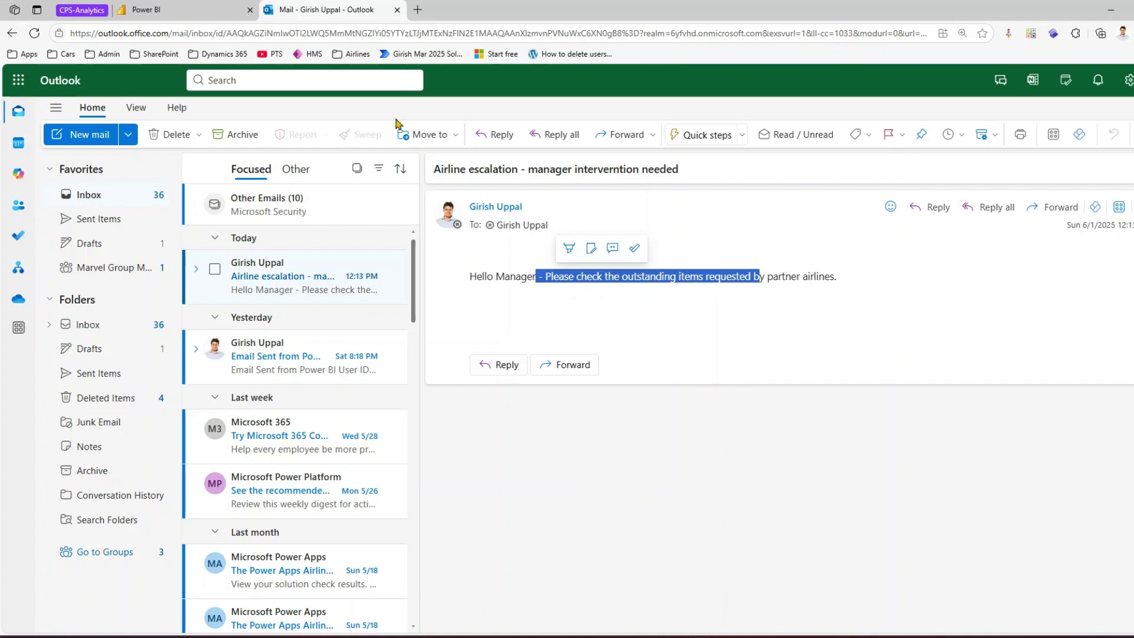
left_click(171, 8)
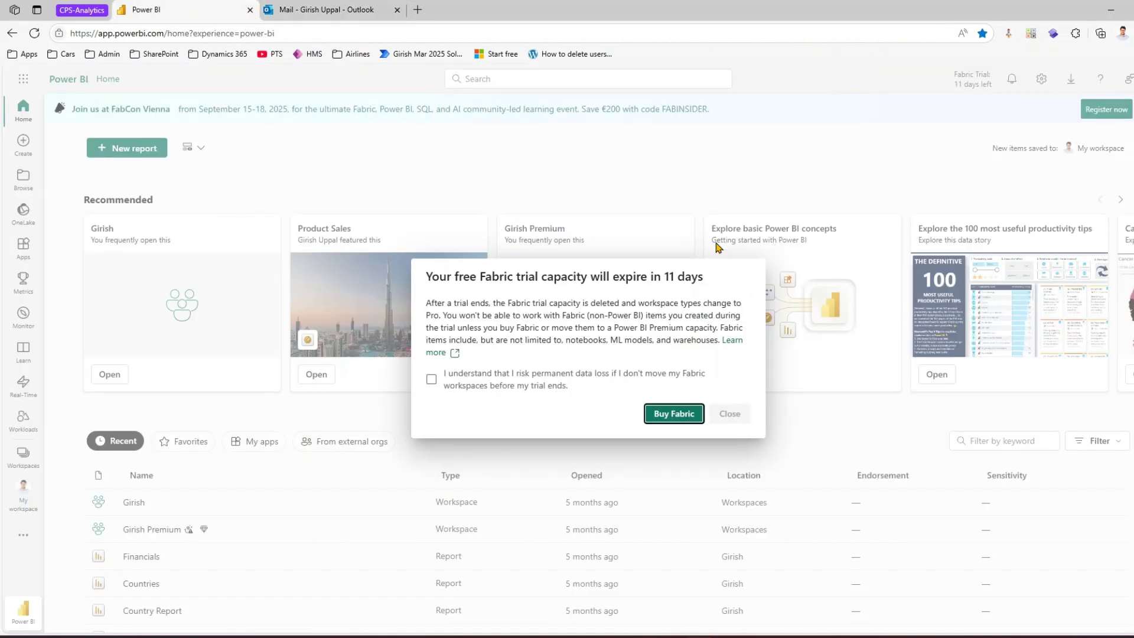
Step: Bring Power BI Desktop's report with the Run flow button and airline table back to the front
mouse_move(642, 614)
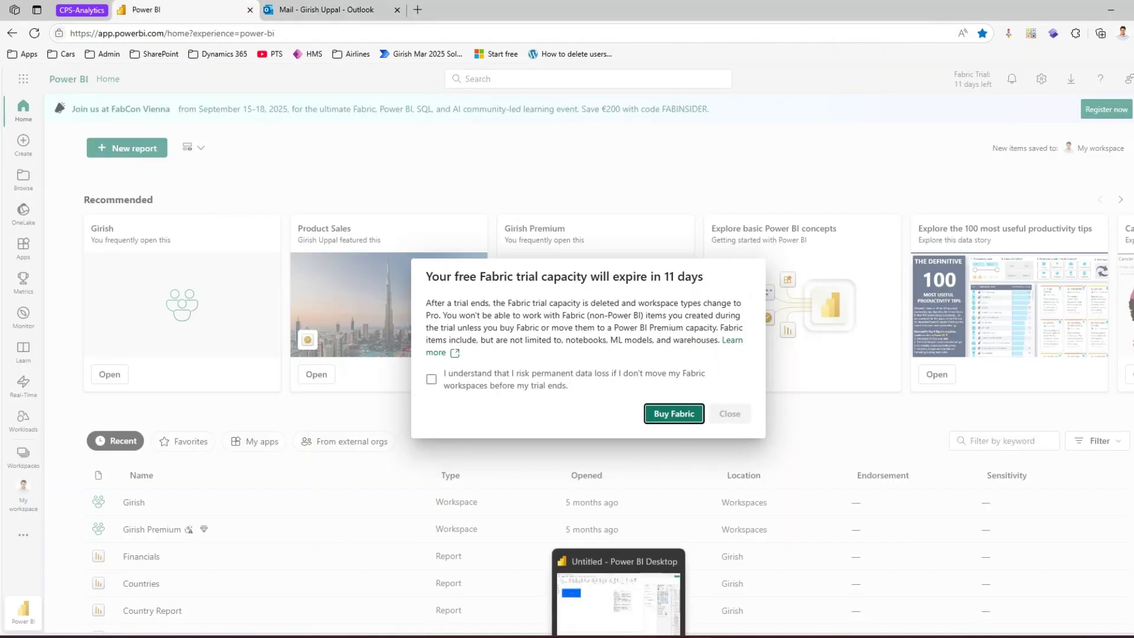
left_click(611, 626)
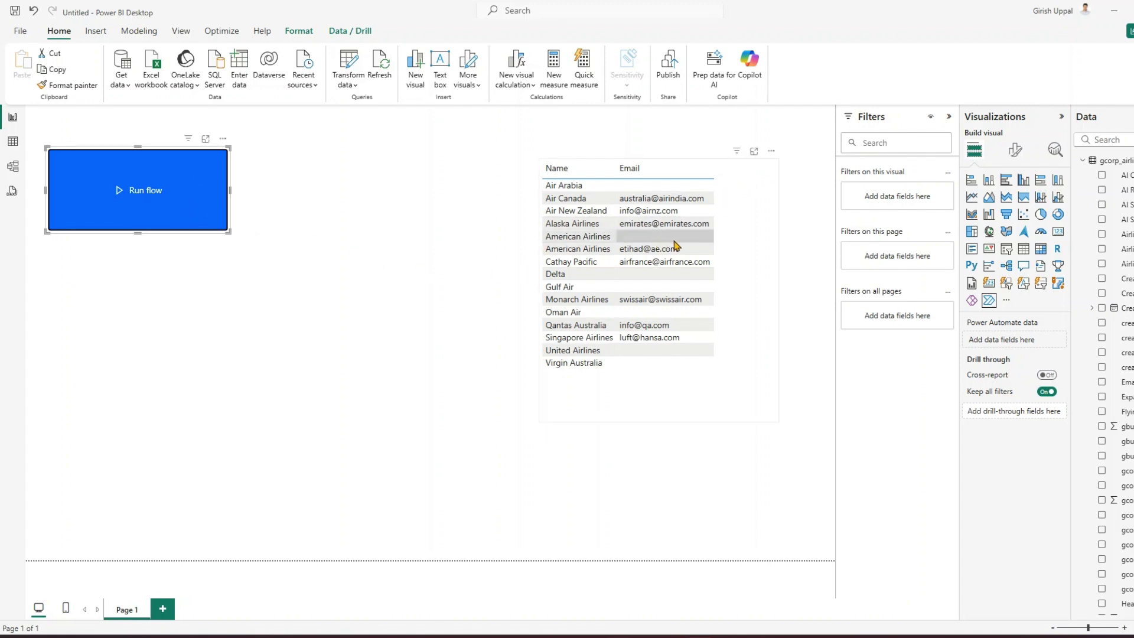
Step: Select the Run flow button and expand its Button text format settings
left_click(737, 221)
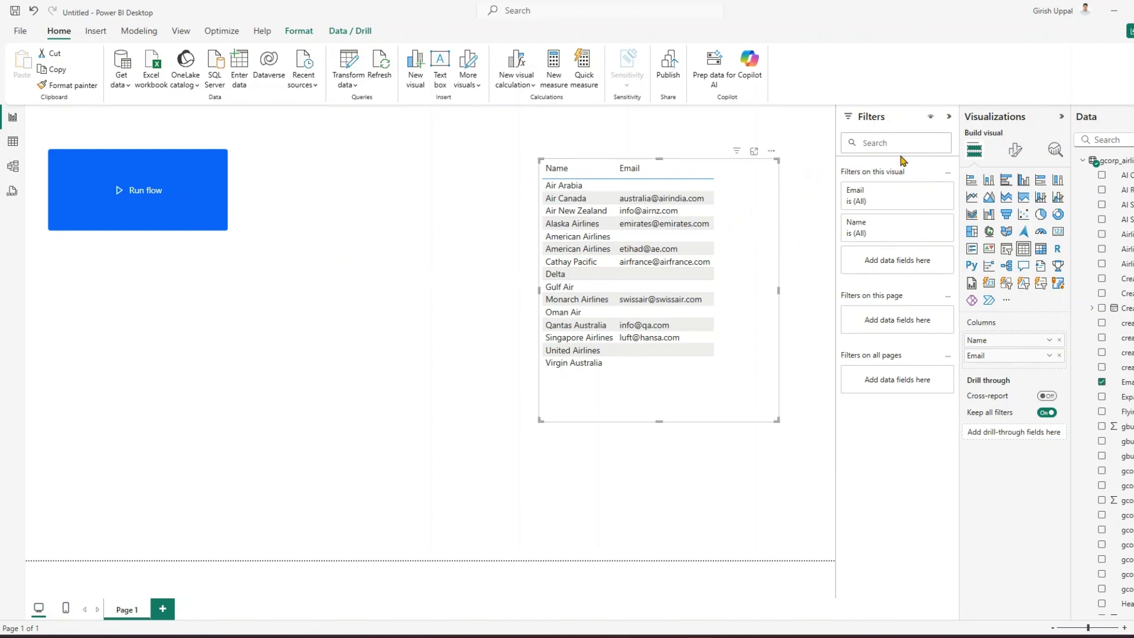
left_click(207, 176)
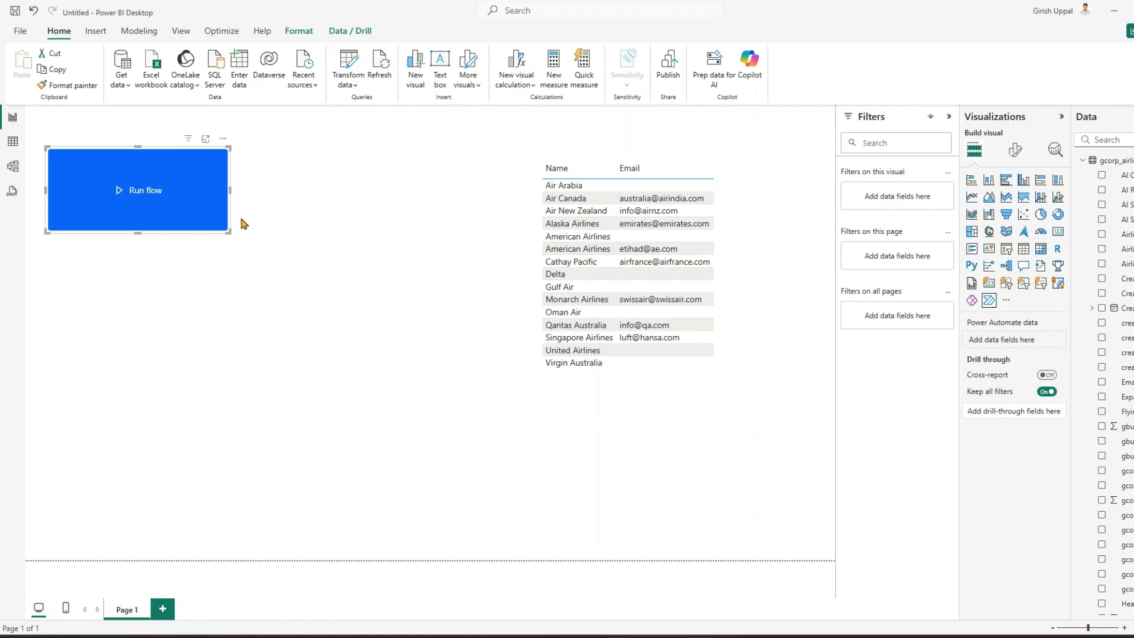
left_click(1011, 151)
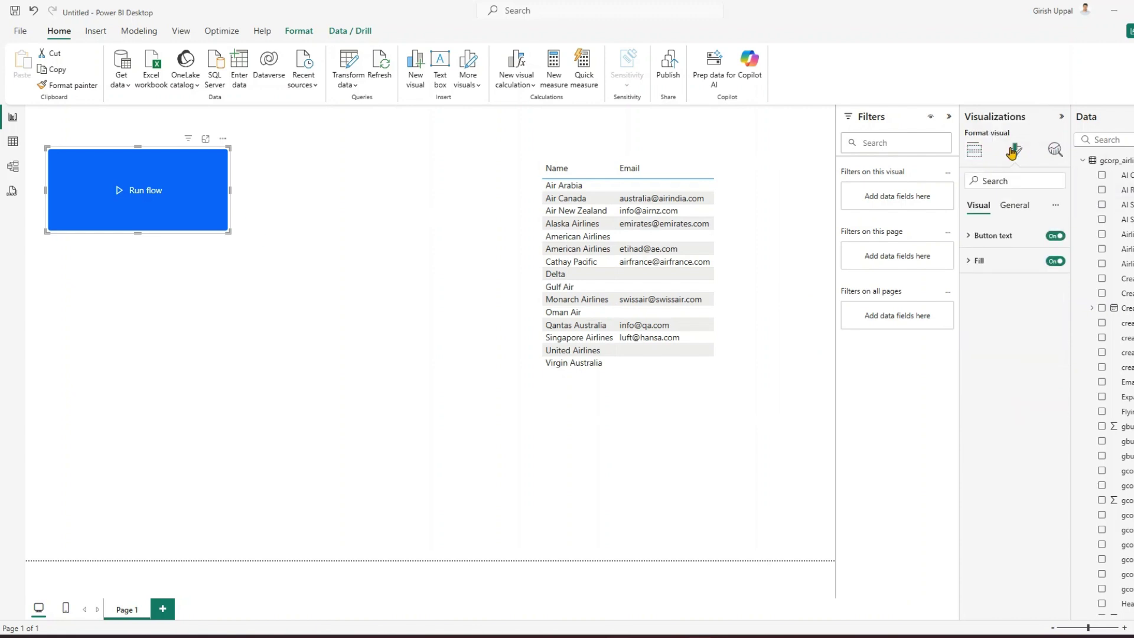
left_click(970, 237)
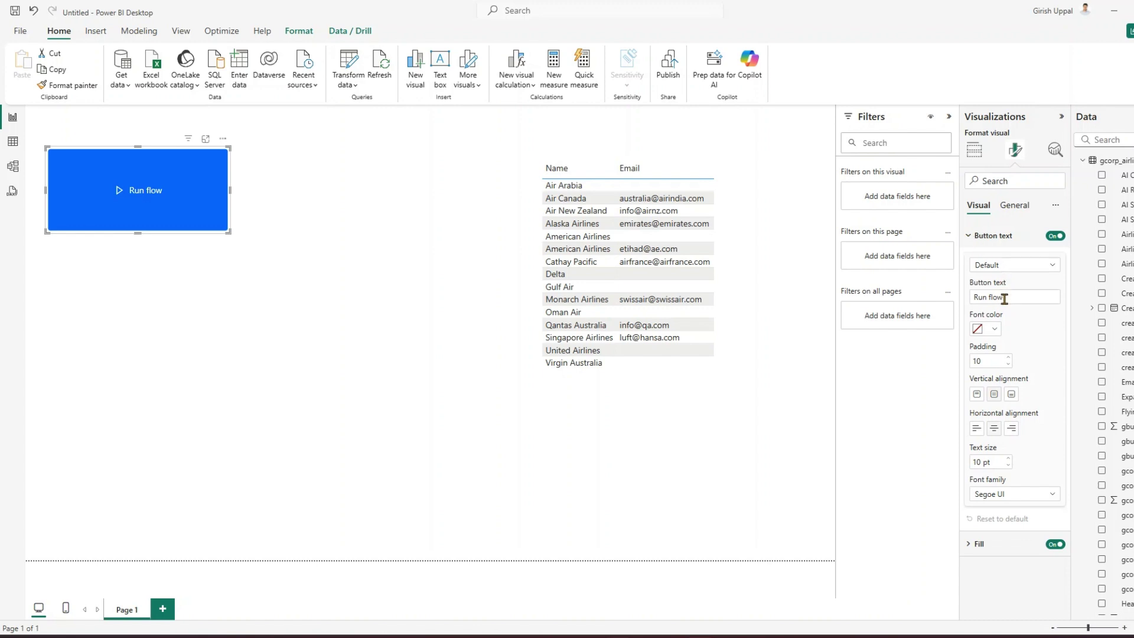
Step: Relabel the button 'Escalate to Manager' and make its hover text colour red
left_click_drag(1007, 297, 960, 295)
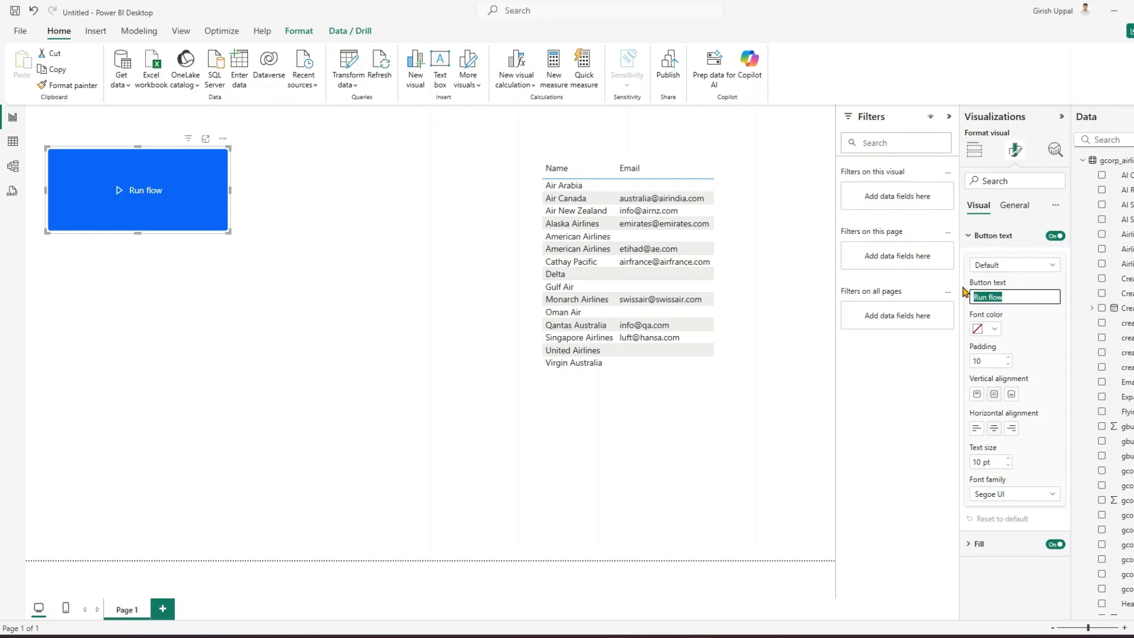
type("Escalate to Man")
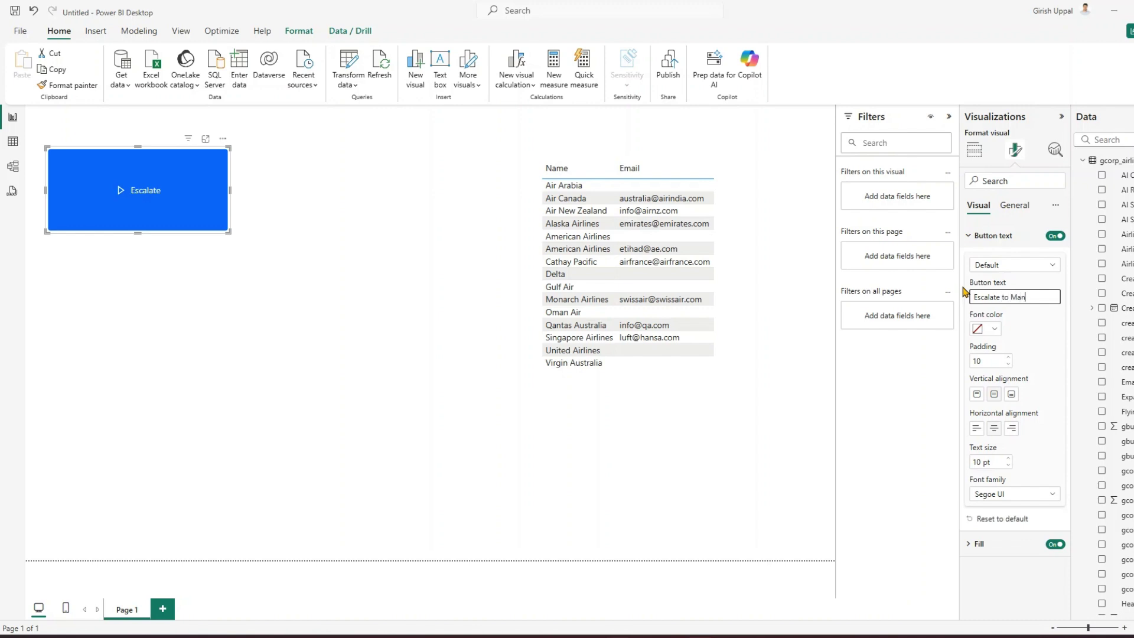
type("ager")
left_click(988, 266)
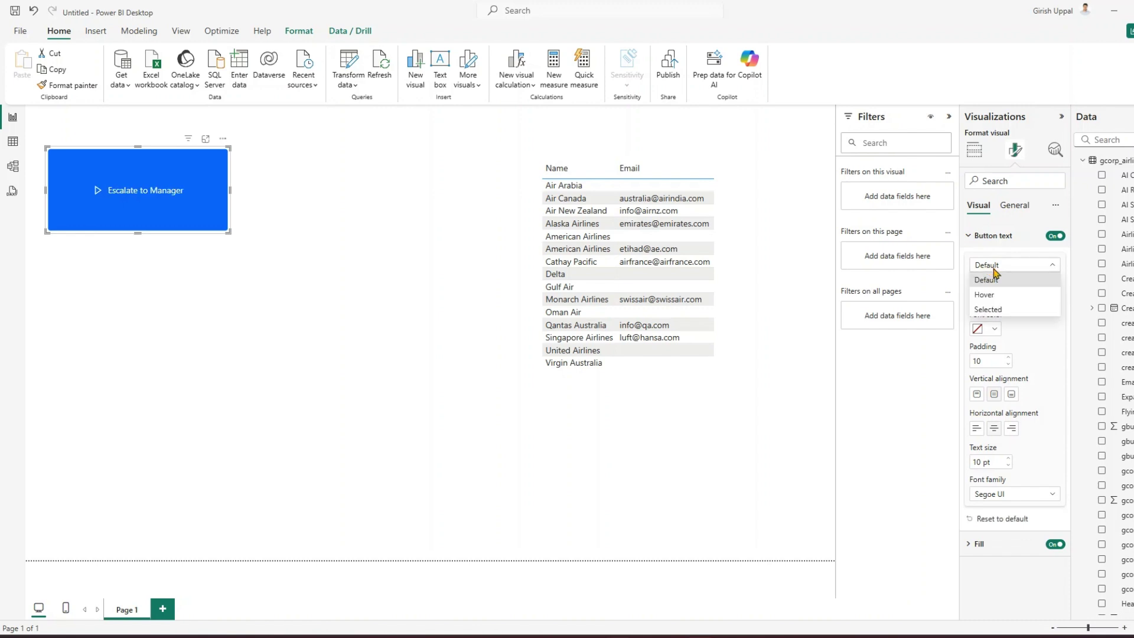
left_click(985, 295)
left_click(1016, 267)
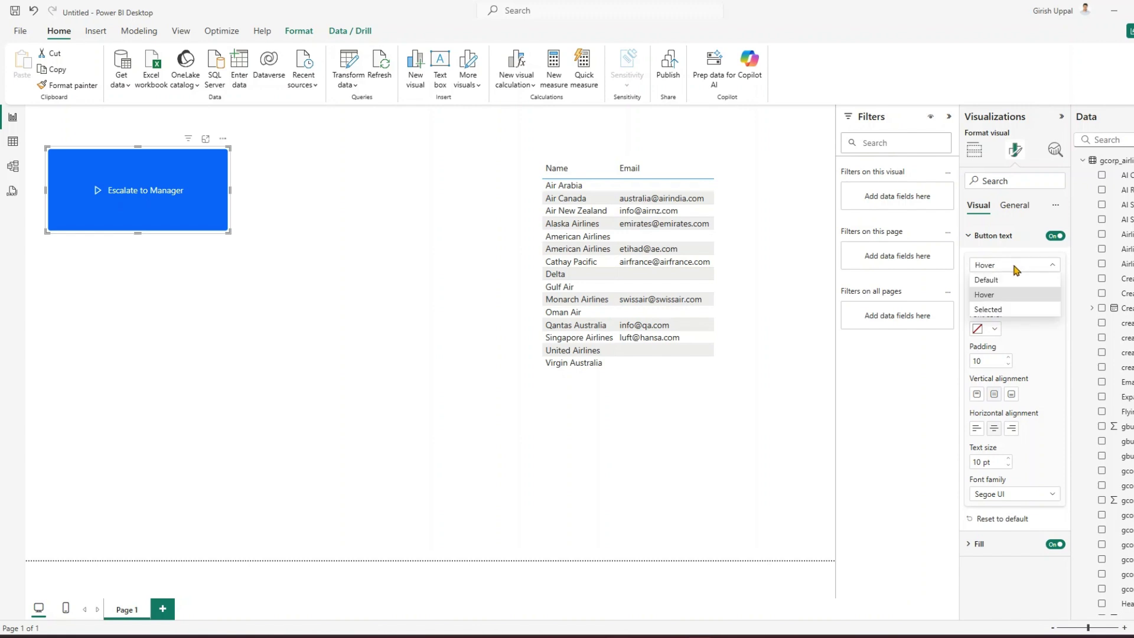
left_click(1016, 268)
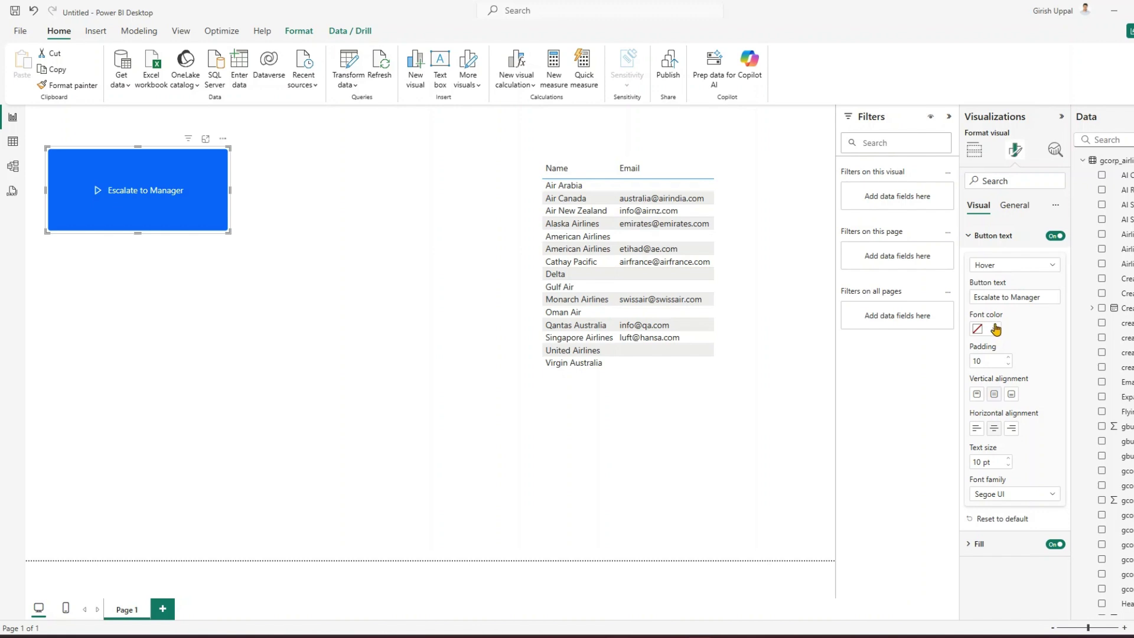
left_click(996, 329)
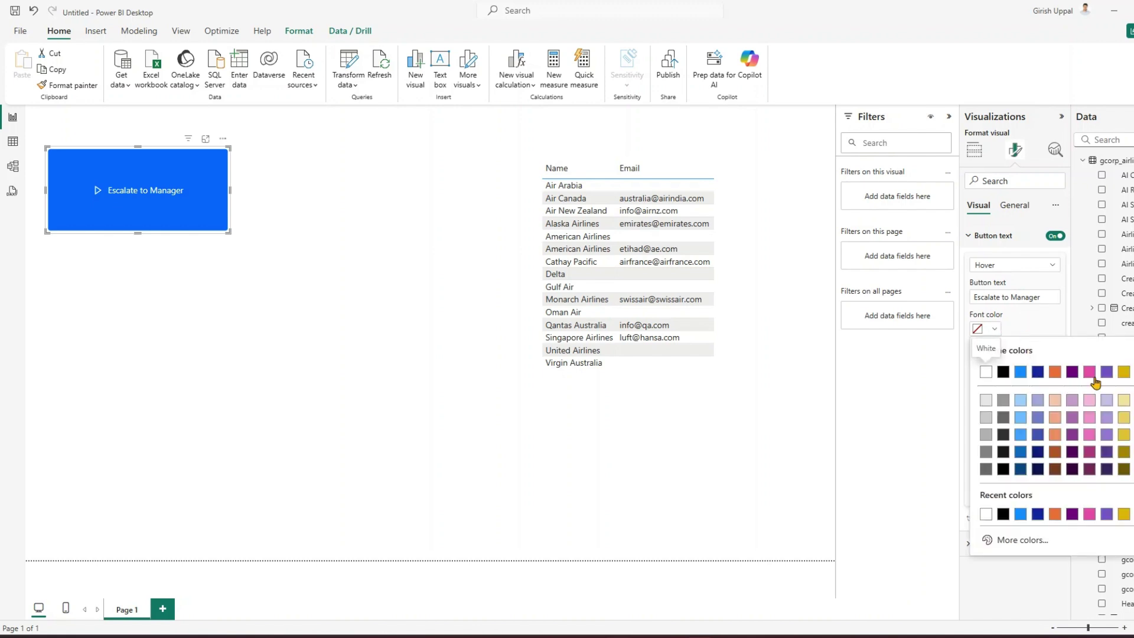
left_click(1114, 378)
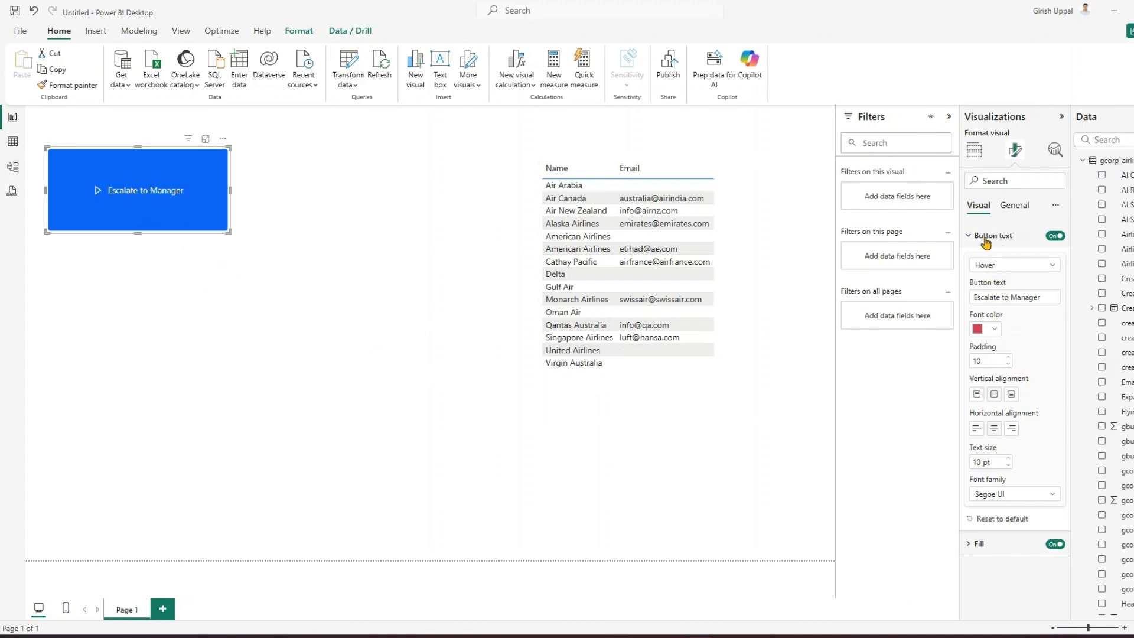
Step: Collapse Button text and toggle the button label off and back on
left_click(968, 235)
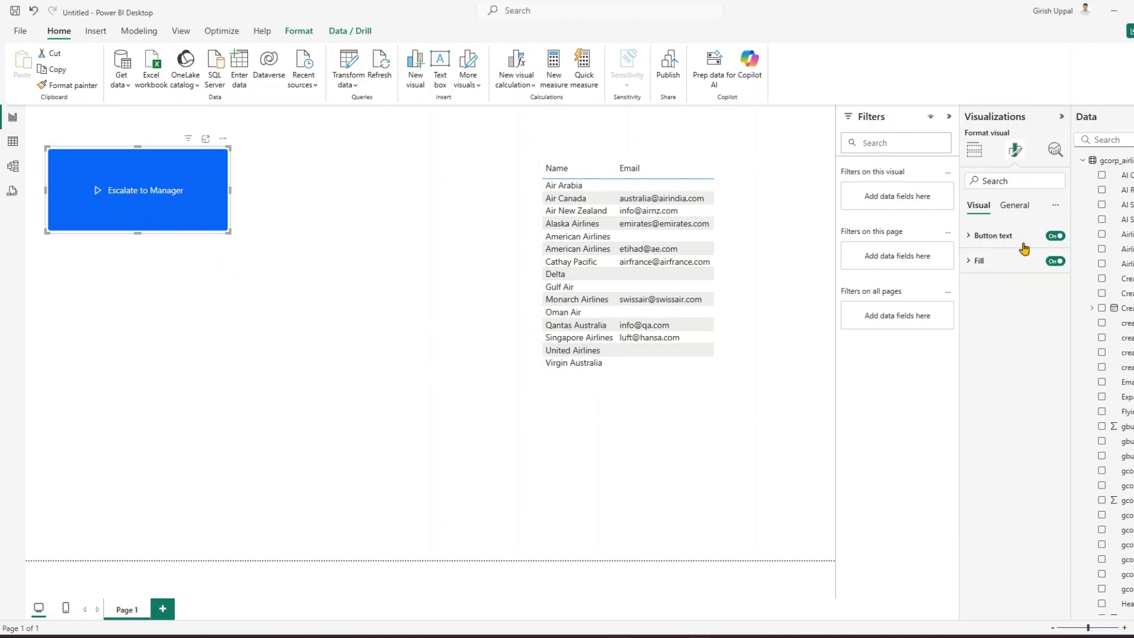
left_click(1057, 236)
left_click(1056, 237)
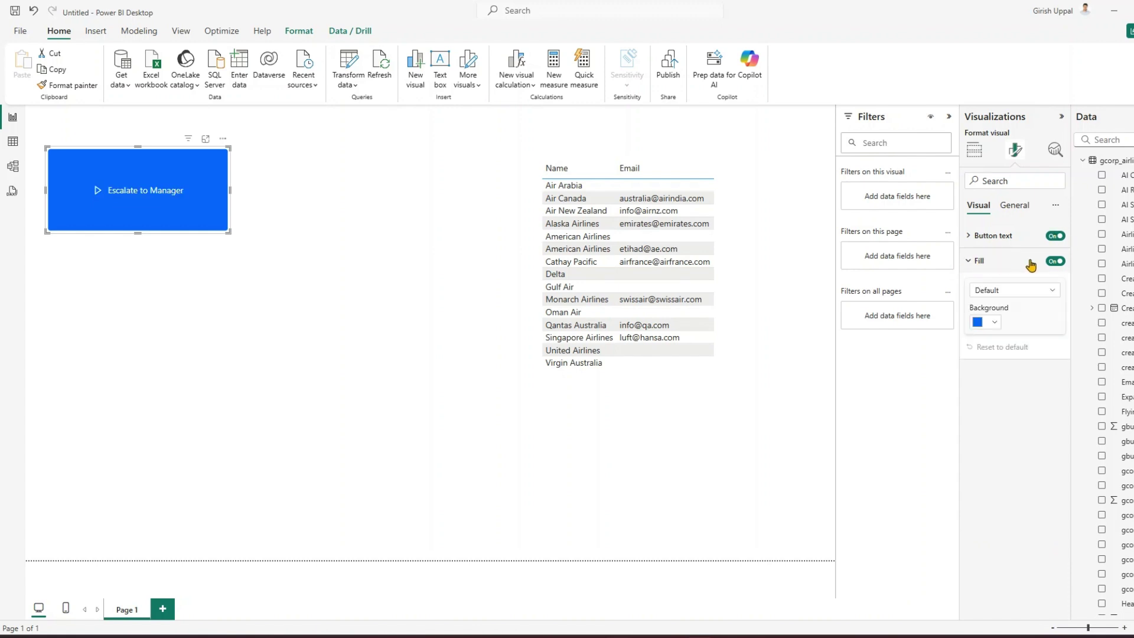
Step: Give the Escalate to Manager button an orange background fill
left_click(969, 261)
left_click(995, 323)
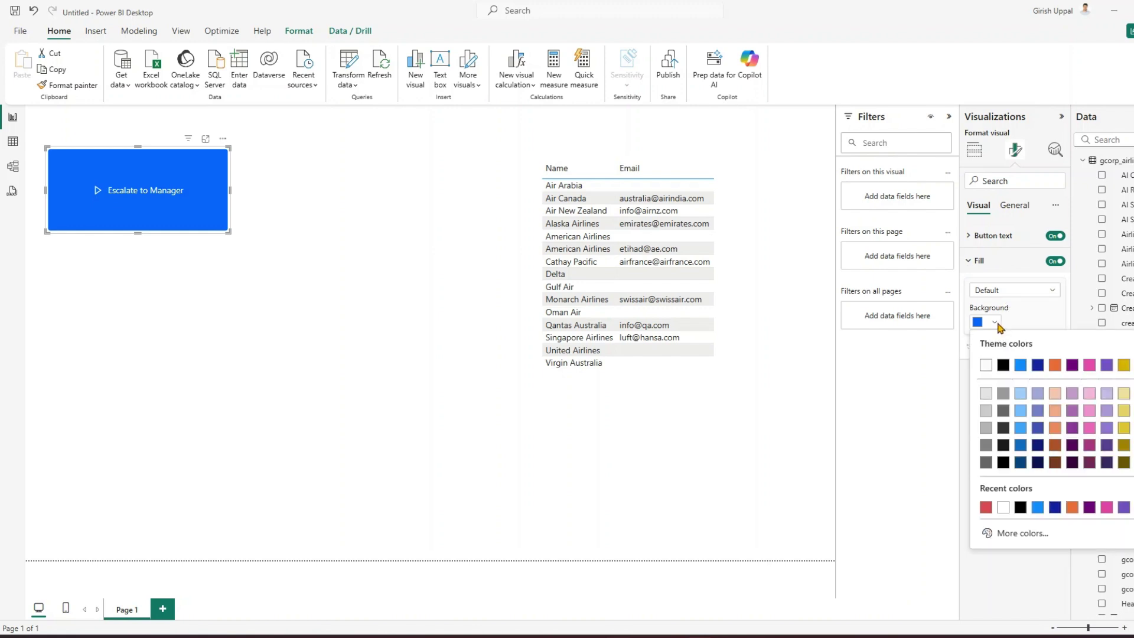
left_click(1055, 365)
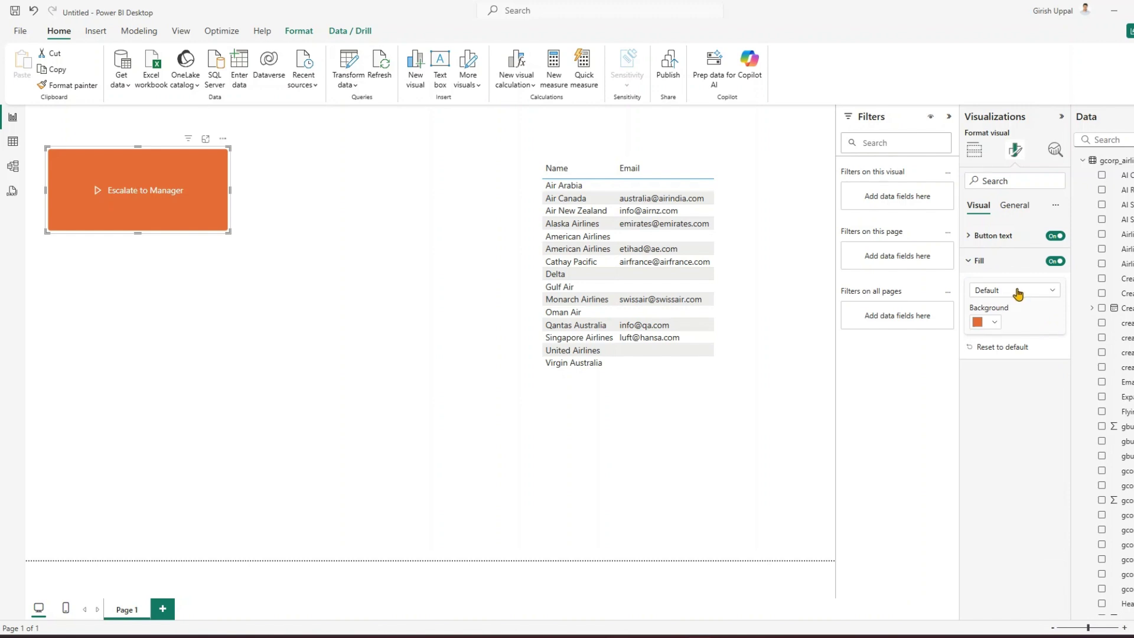
Step: Resize the orange button into a slimmer bar beside the airline table
left_click(1020, 214)
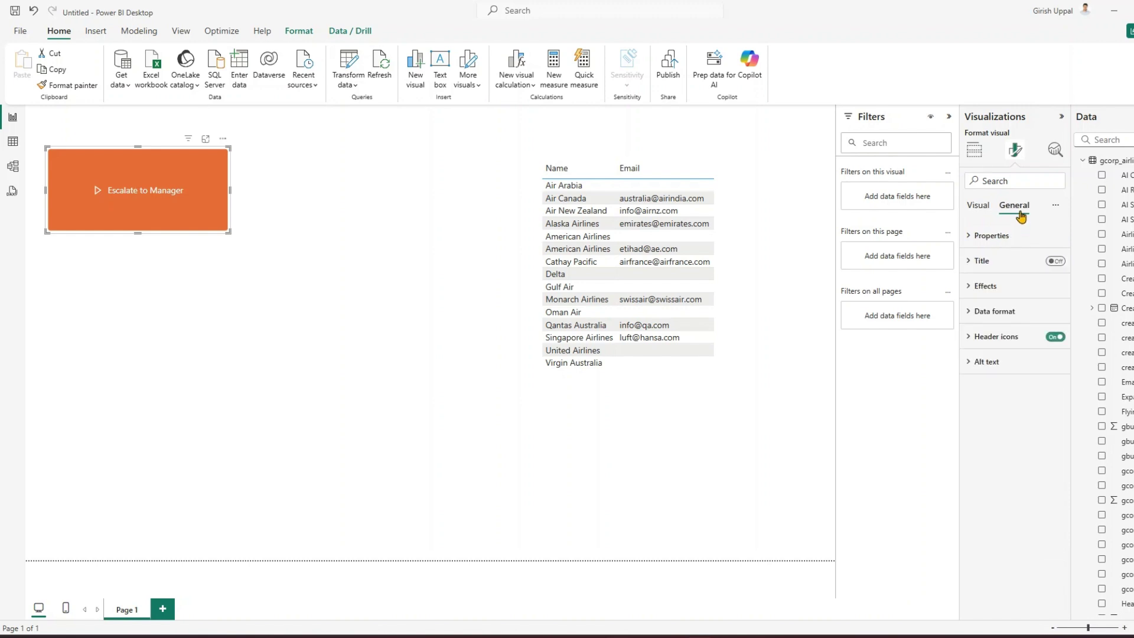
left_click(971, 264)
left_click(971, 262)
left_click(973, 287)
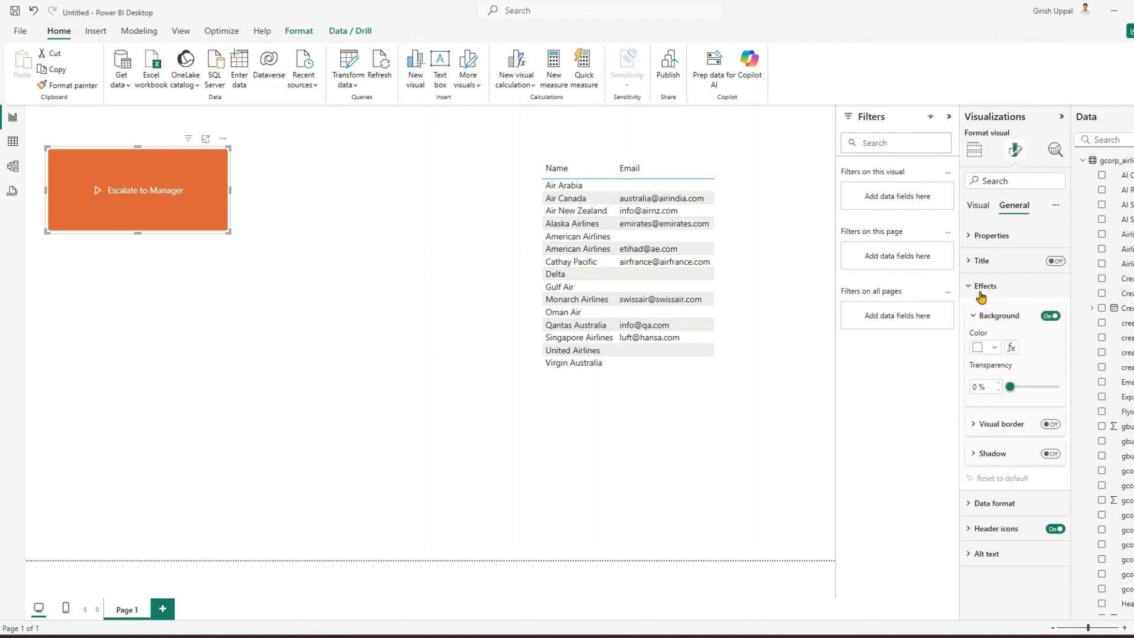
left_click(973, 287)
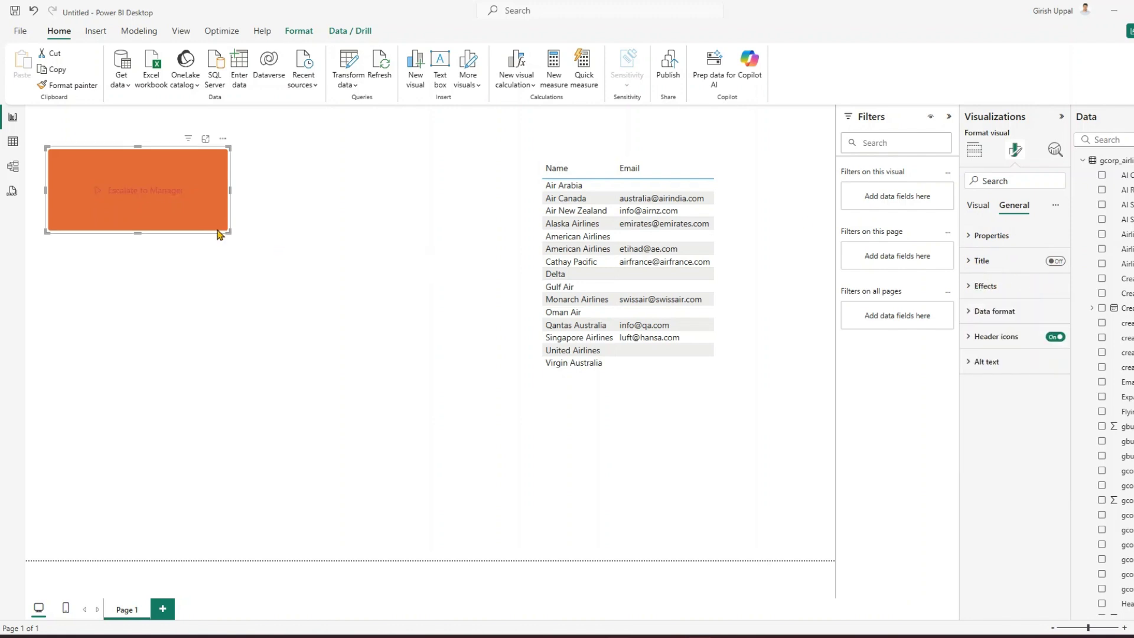
left_click_drag(229, 232, 203, 184)
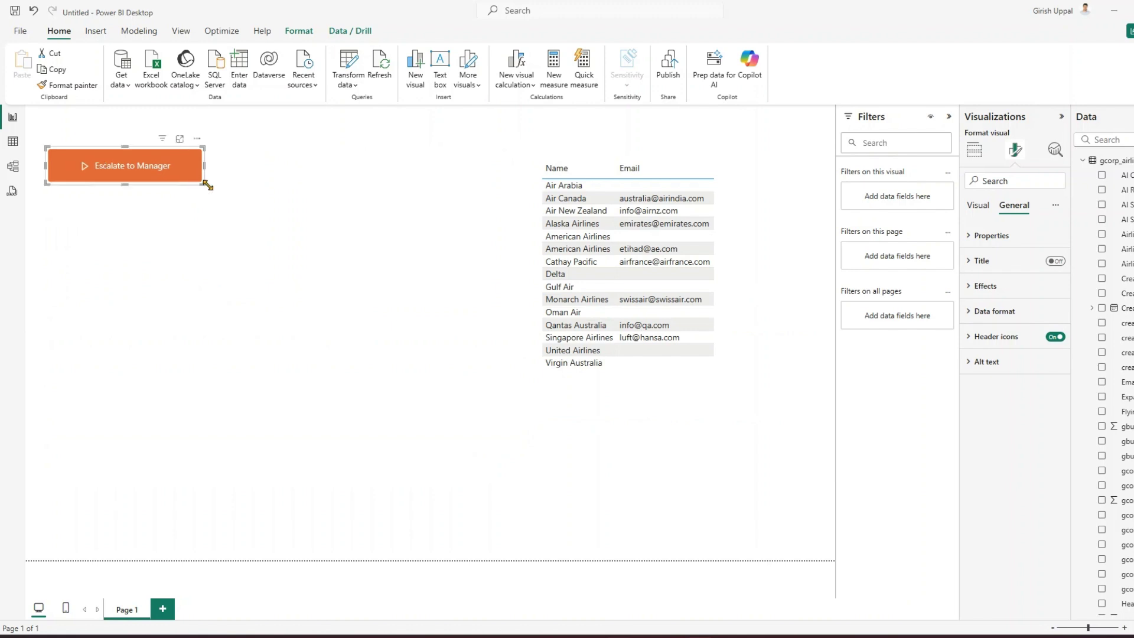
left_click(307, 215)
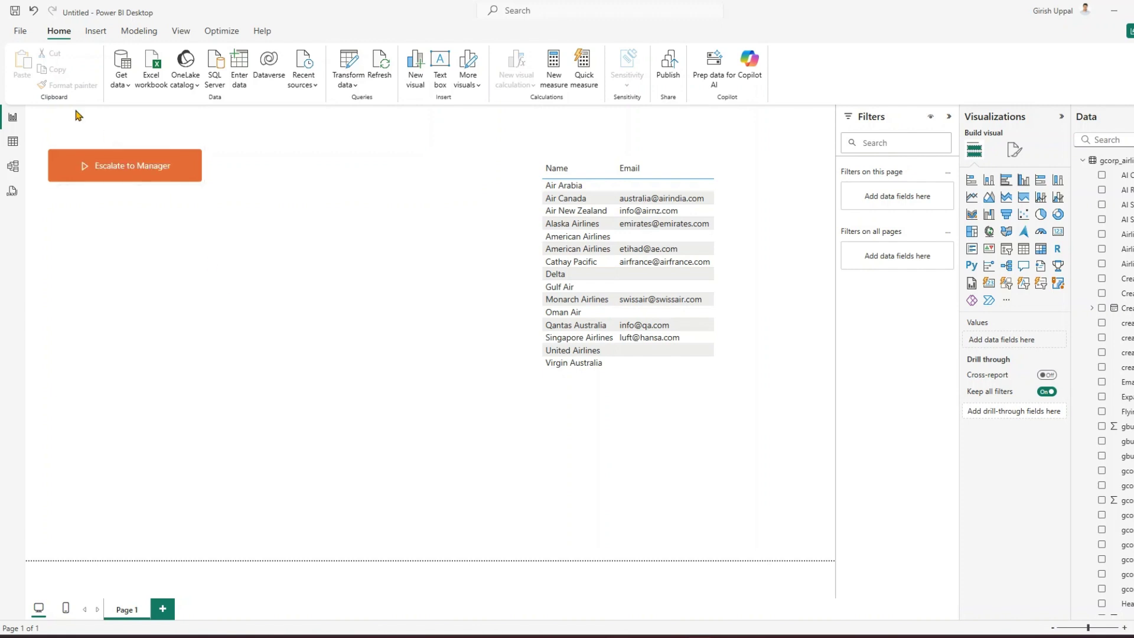
Step: Save a copy of the report named AirlineEsc to the Downloads folder
left_click(23, 33)
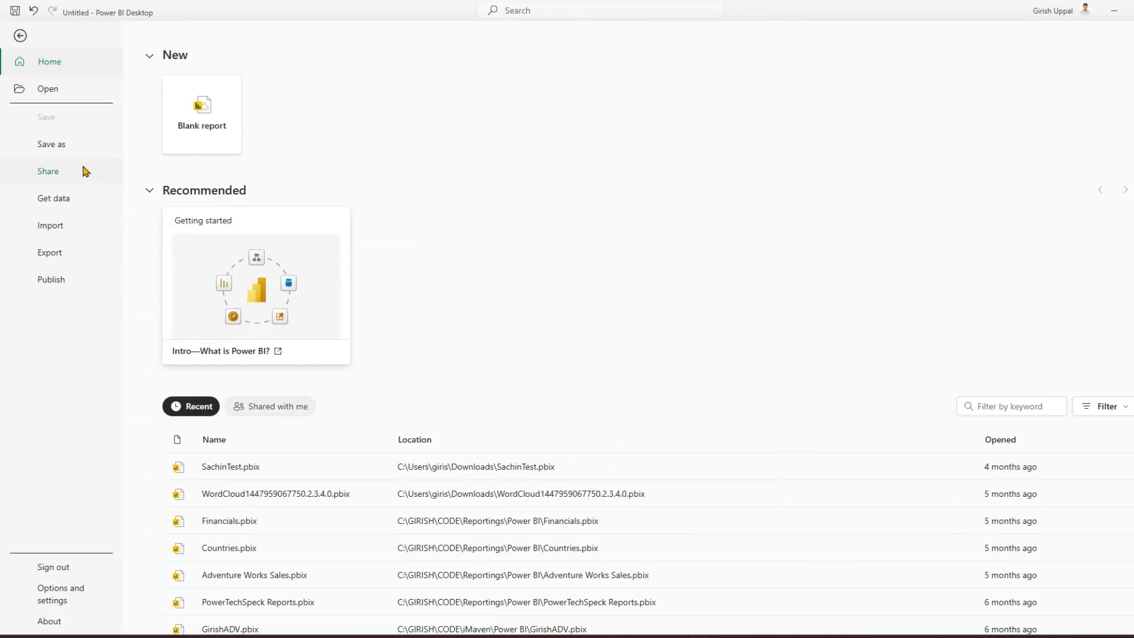
left_click(52, 153)
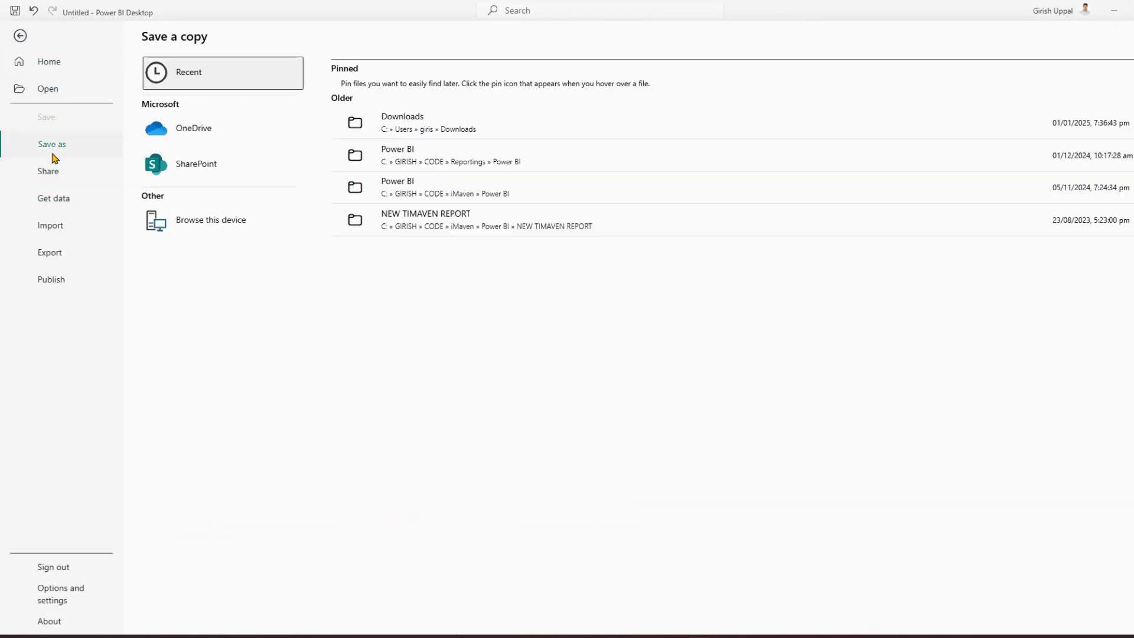
left_click(400, 123)
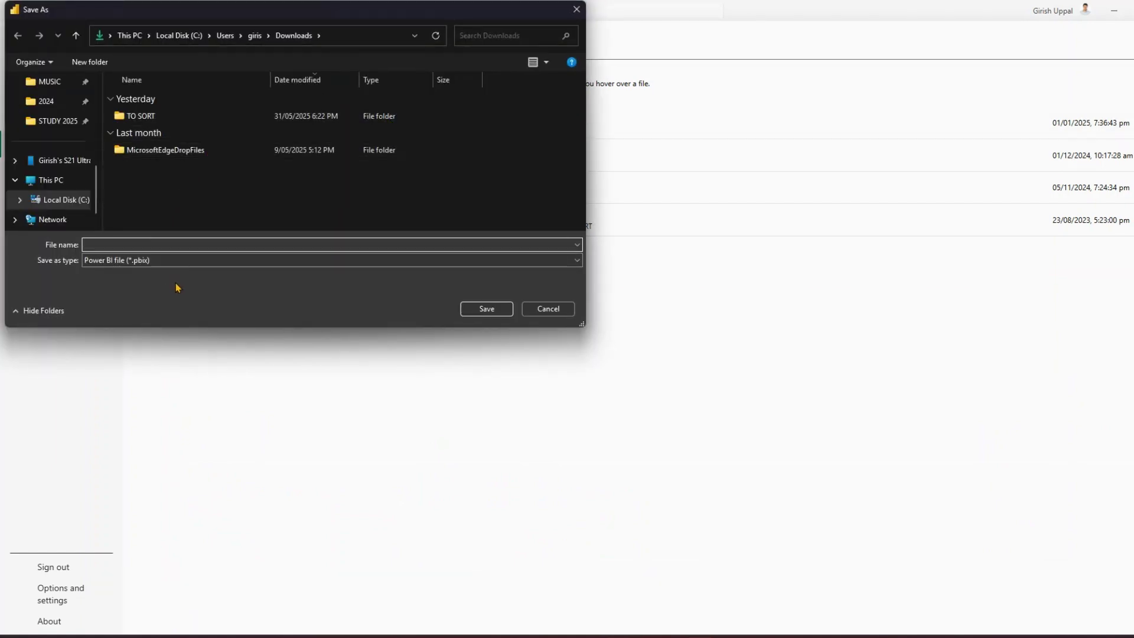
type("AirlineEsc")
left_click(488, 309)
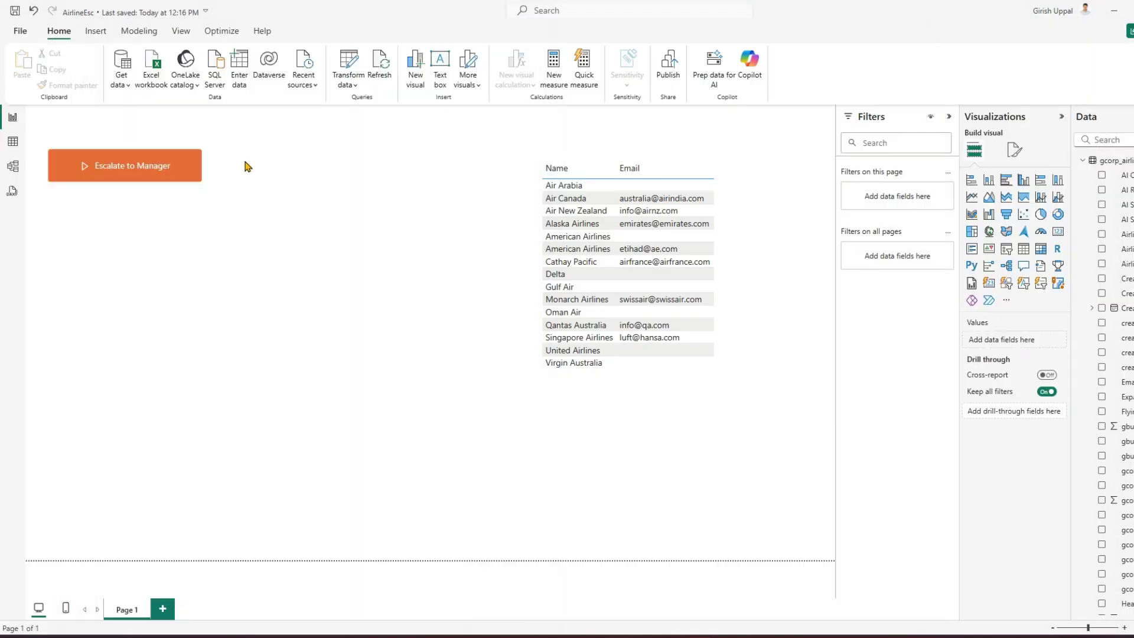
Step: Publish AirlineEsc to the selected Power BI workspace and dismiss the success message
left_click(18, 30)
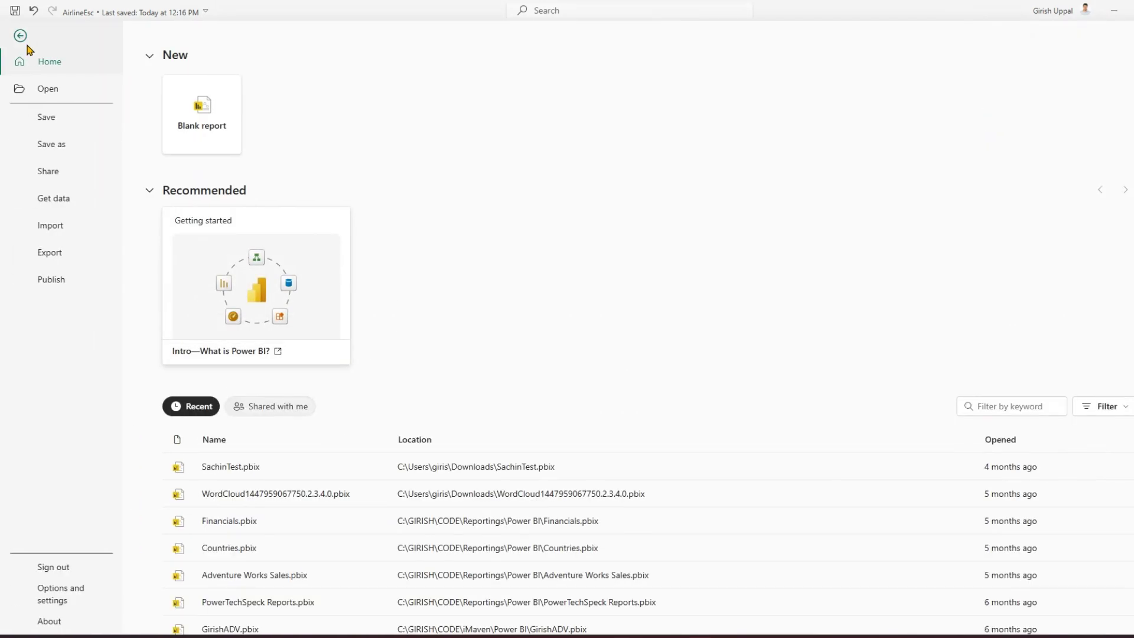
left_click(51, 280)
left_click(209, 116)
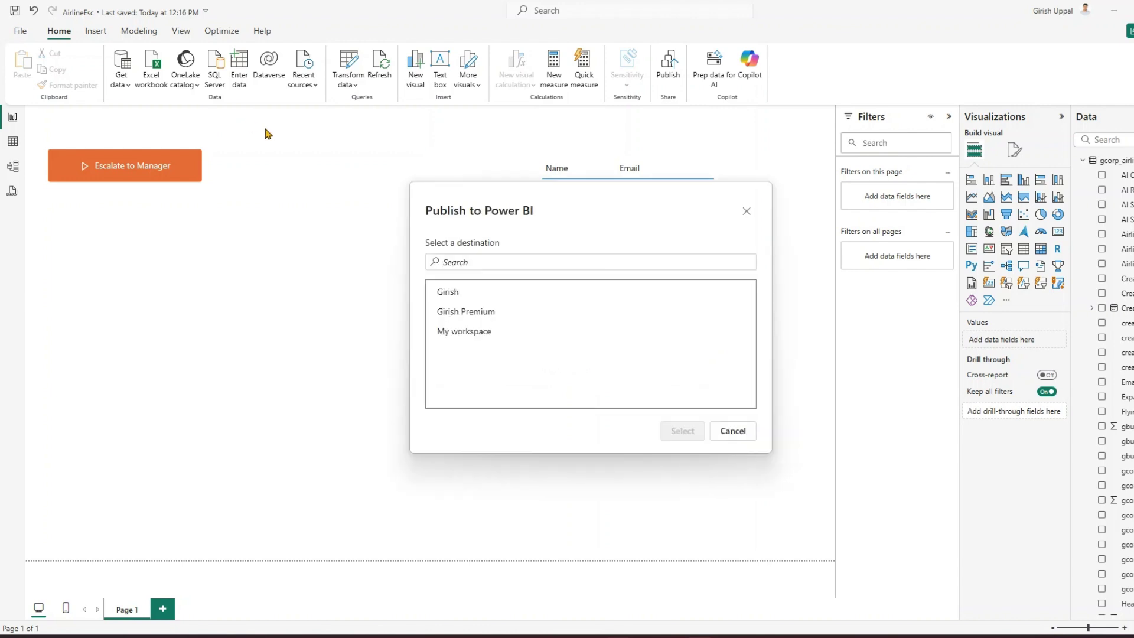
left_click(462, 294)
left_click(682, 431)
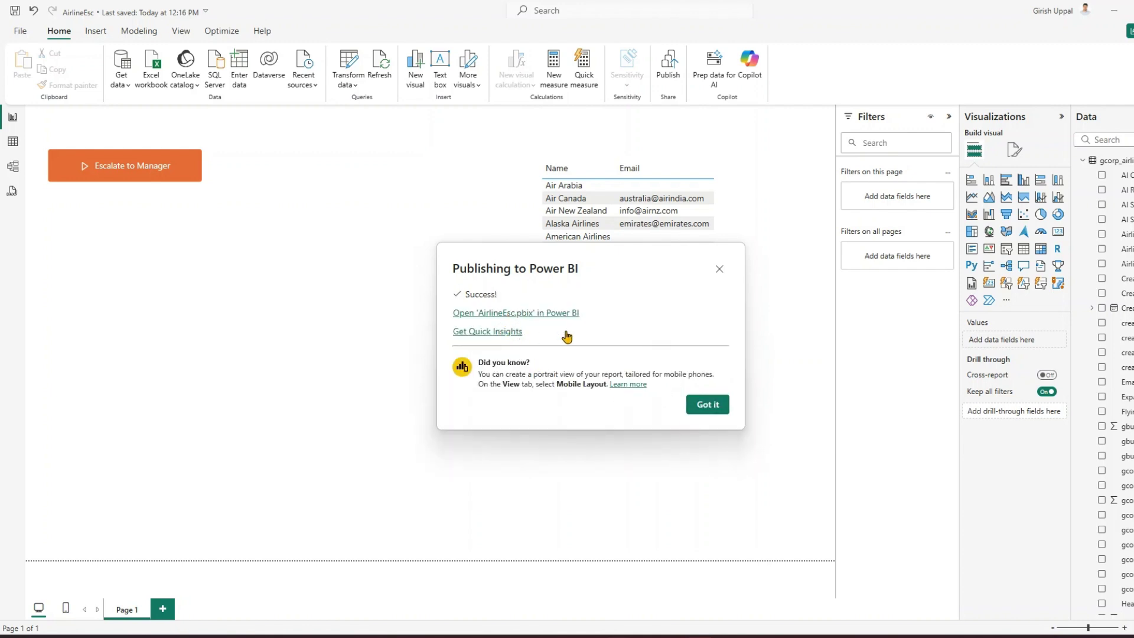
left_click(708, 405)
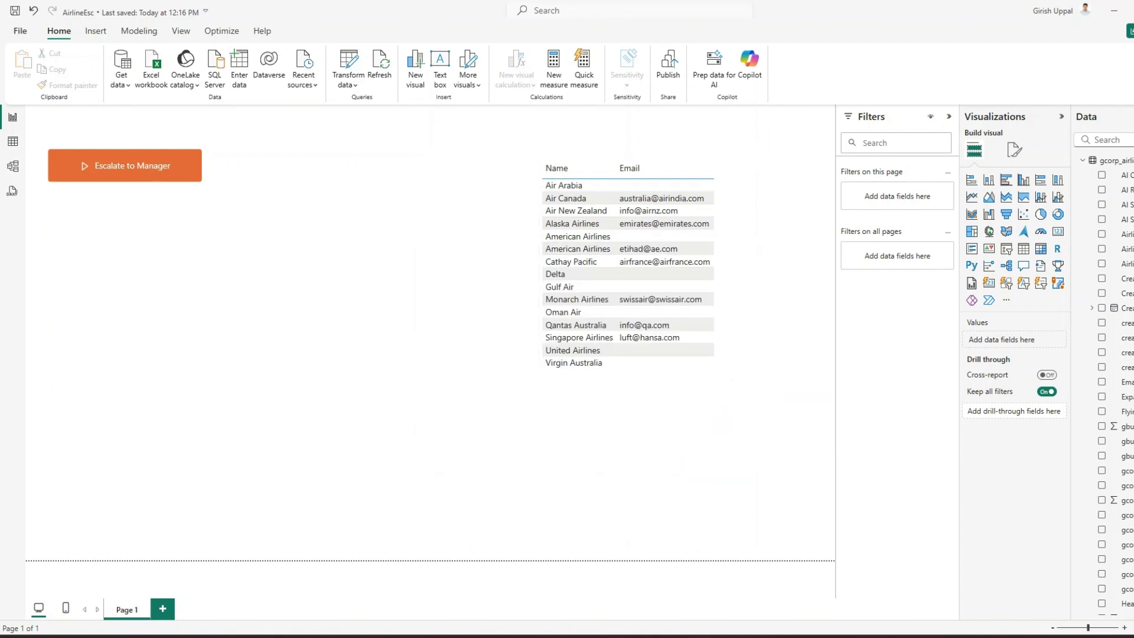
key("alt+Tab")
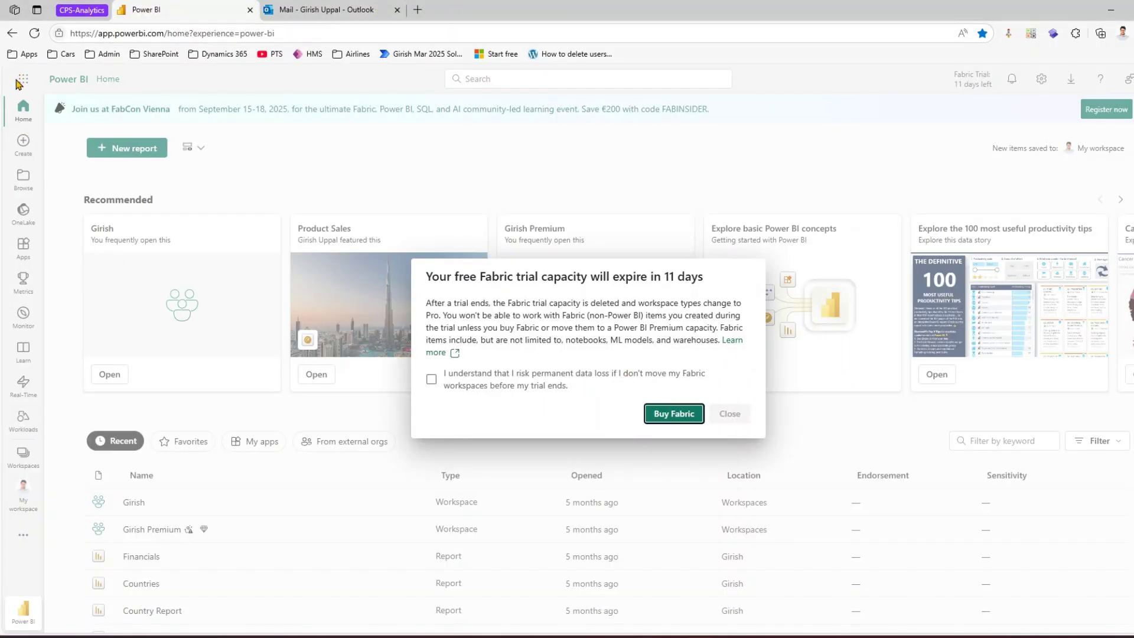
Step: Acknowledge the data-loss warning and close the Fabric trial notice in Power BI service
left_click(108, 35)
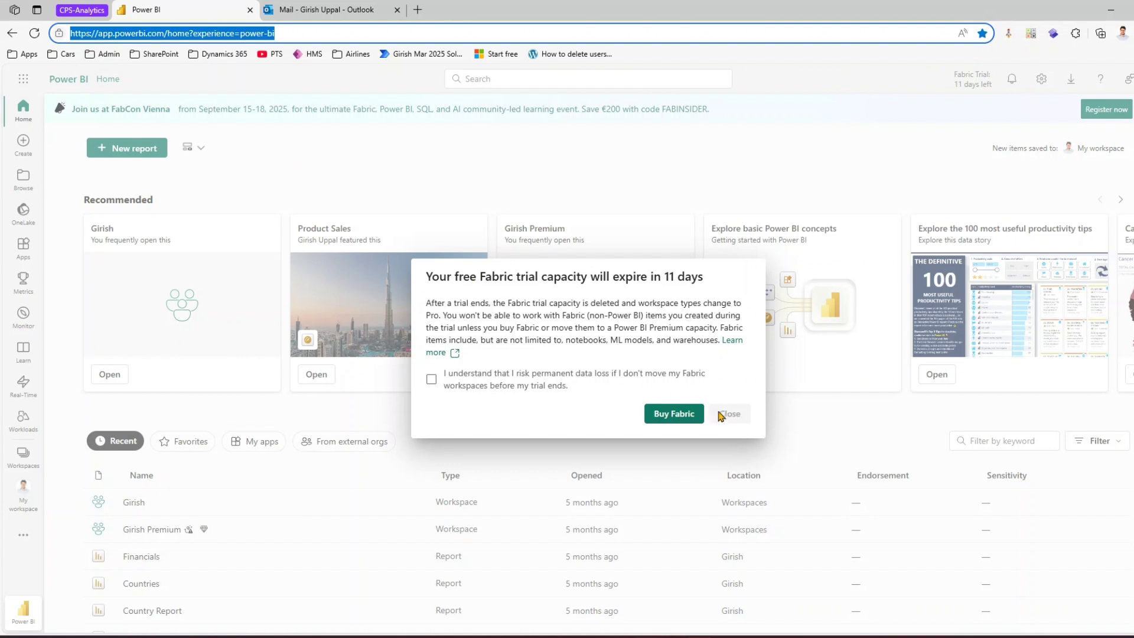
left_click(431, 379)
left_click(732, 415)
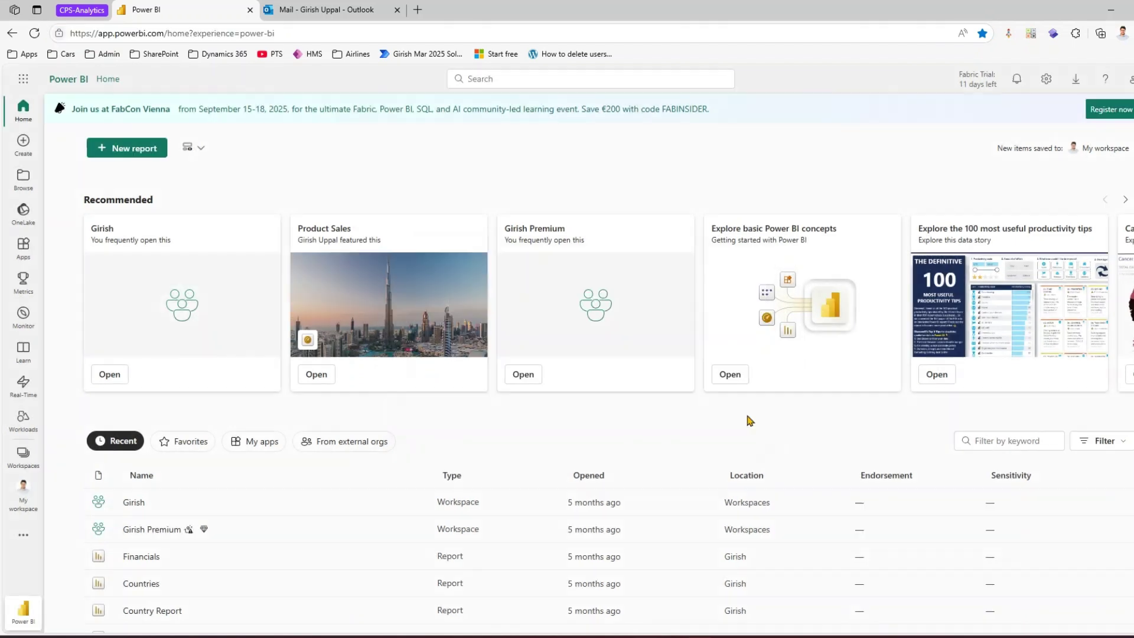
Step: Go to the workspace holding the report, show it as a list, and open AirlineEsc
left_click(25, 471)
left_click(98, 224)
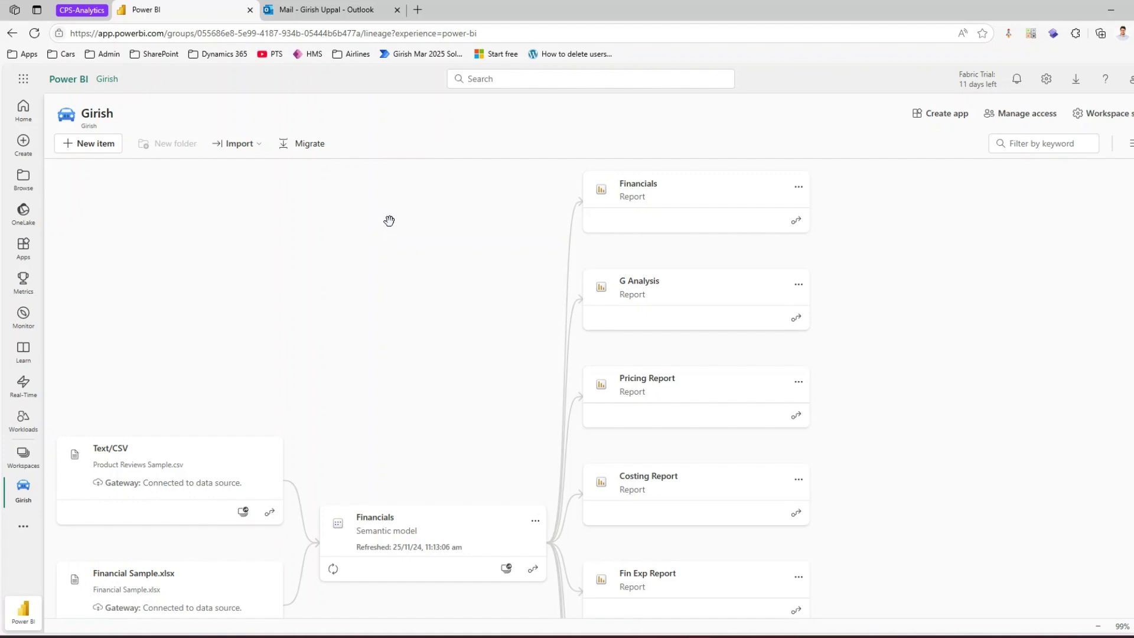
left_click(24, 528)
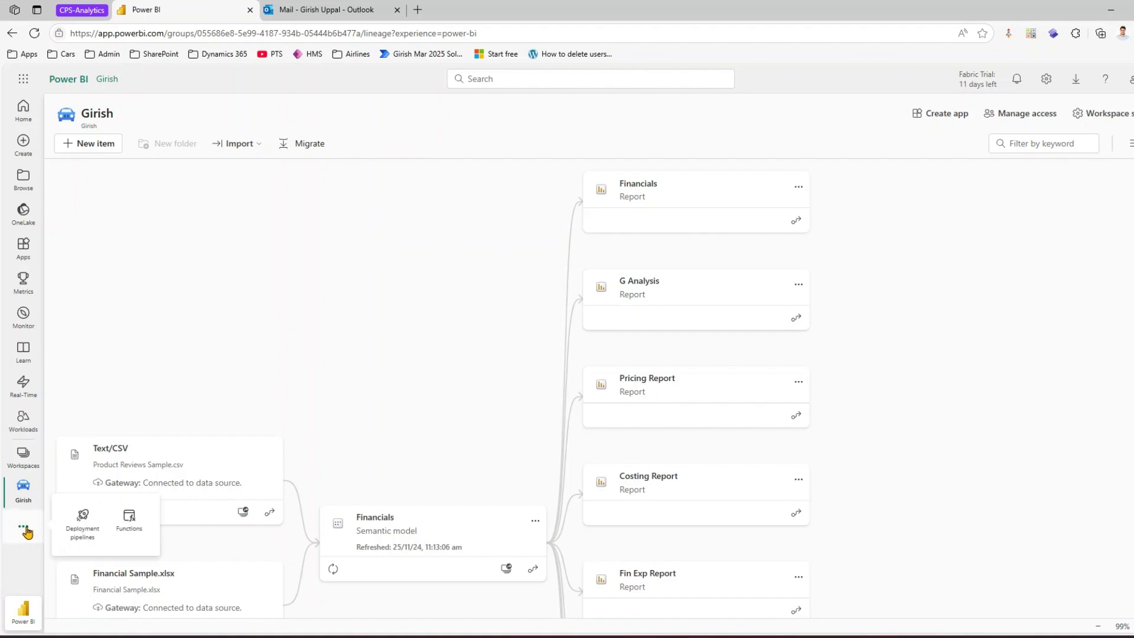
left_click(23, 456)
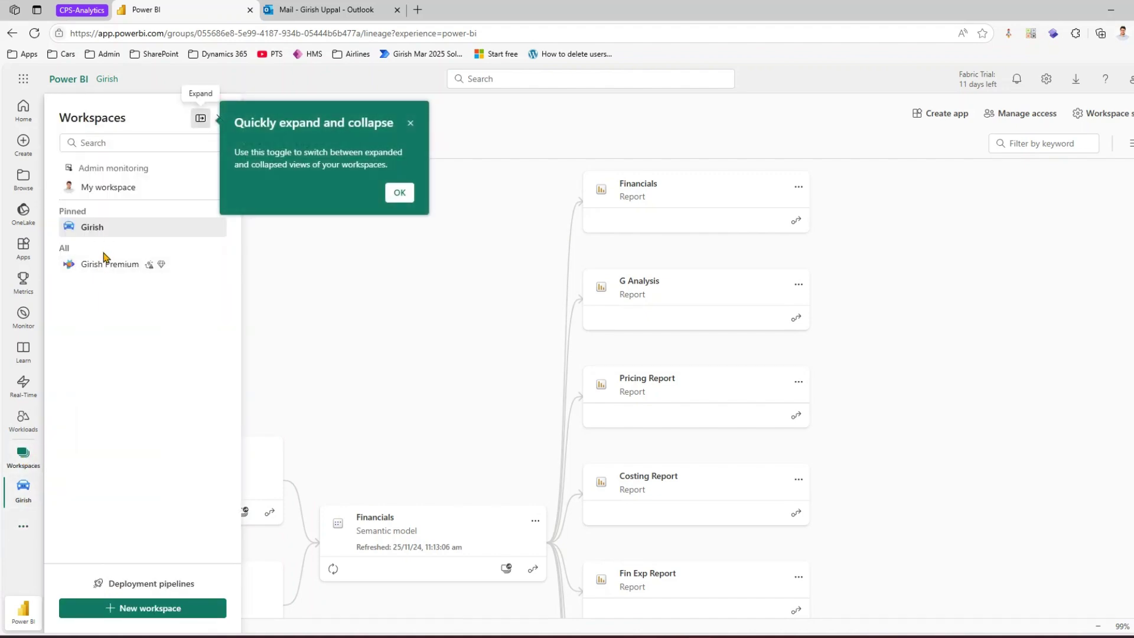
left_click(100, 190)
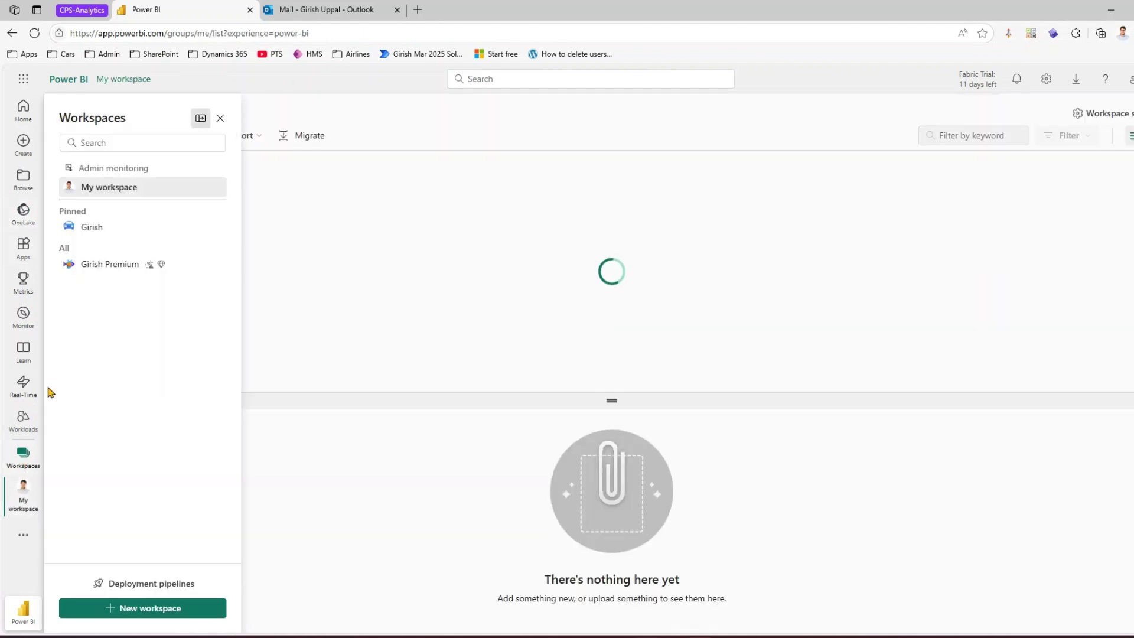
left_click(90, 227)
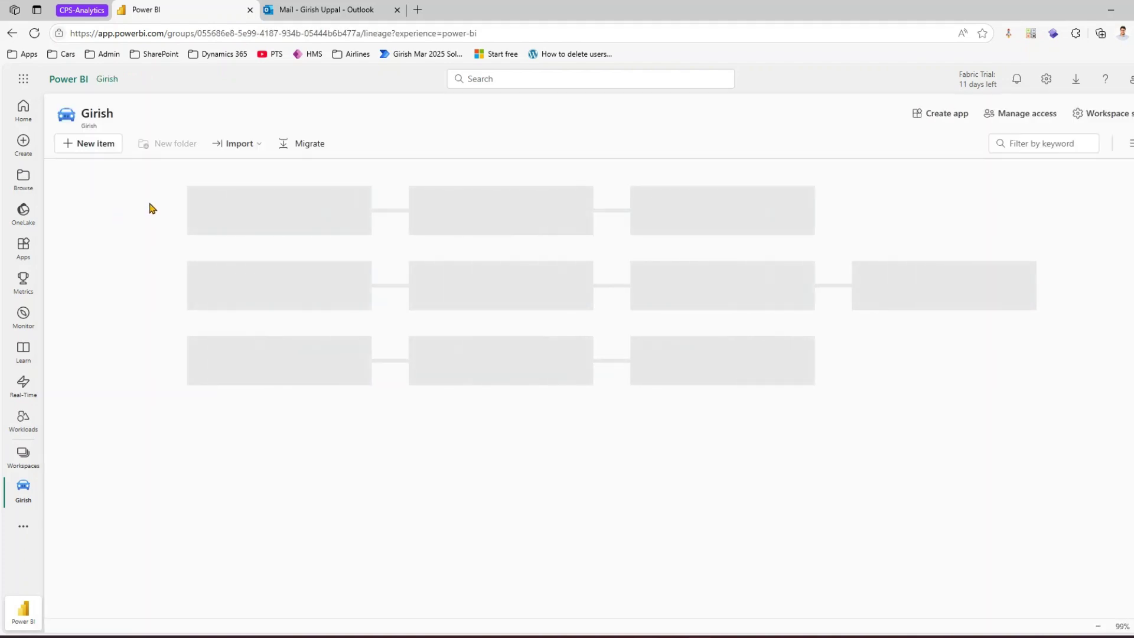
left_click(1129, 146)
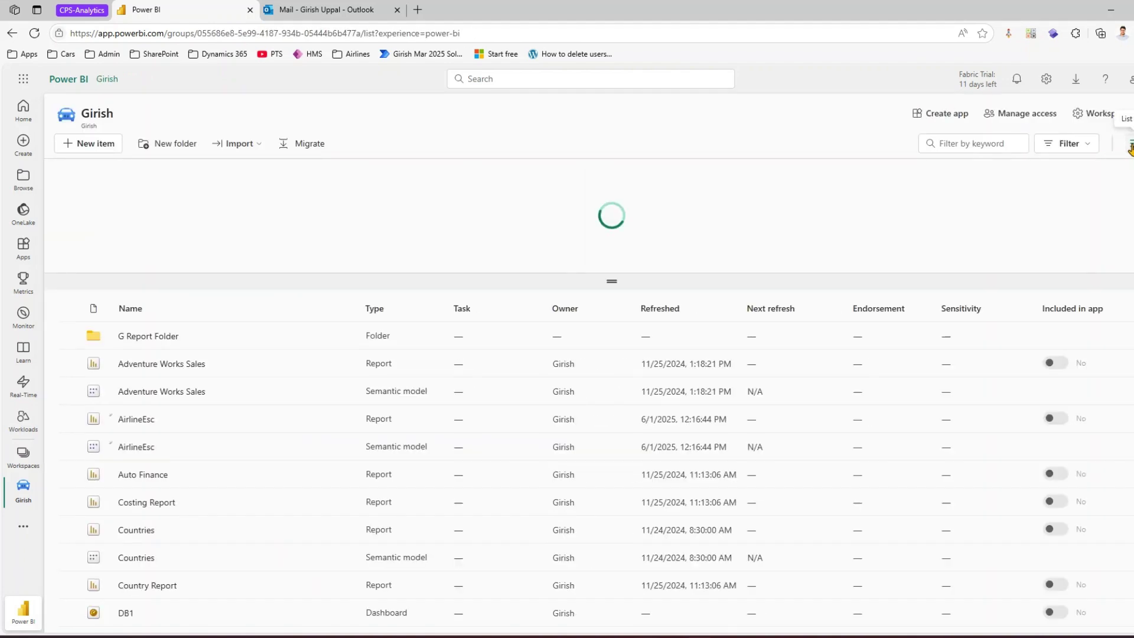
left_click(131, 420)
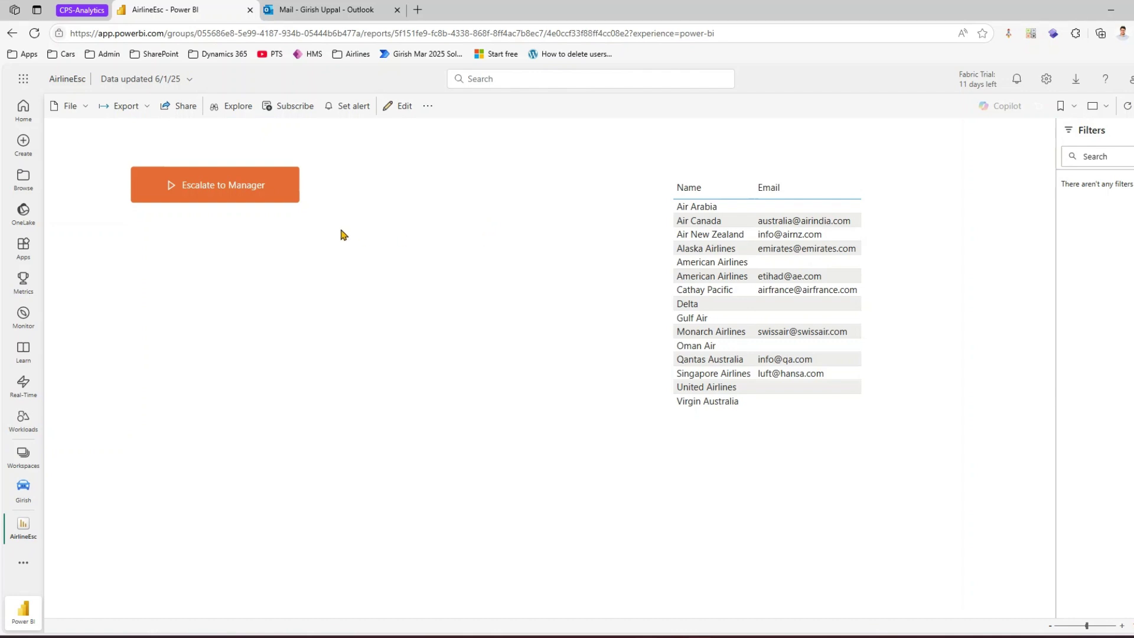
Step: Fire Escalate to Manager, open the 12:17 PM escalation email in Outlook, then return to Desktop
left_click(212, 189)
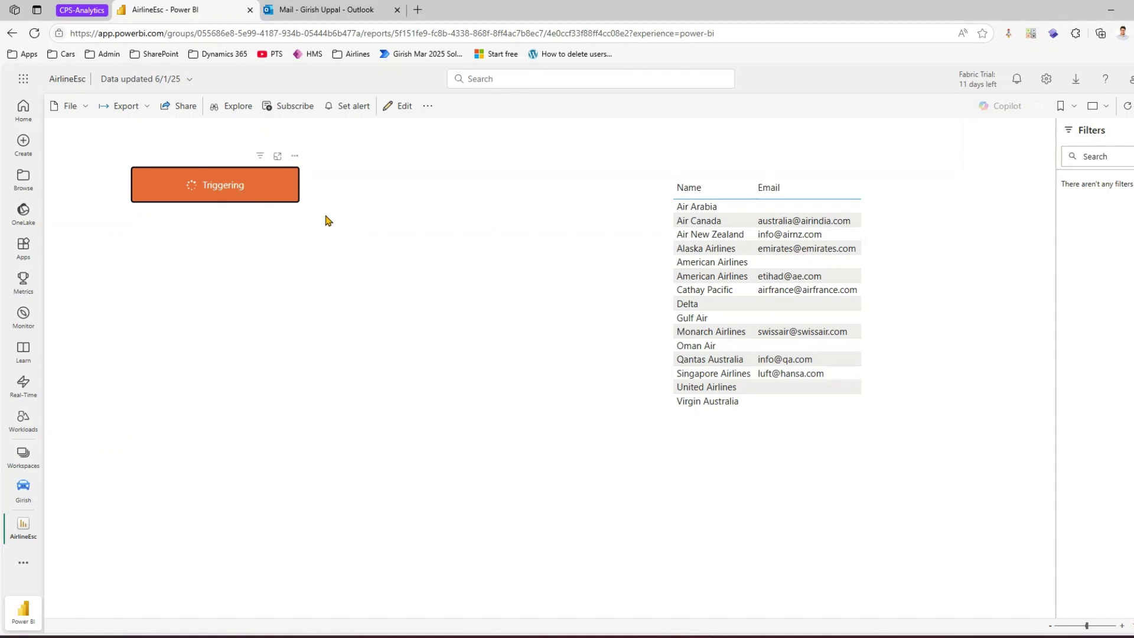
left_click(335, 13)
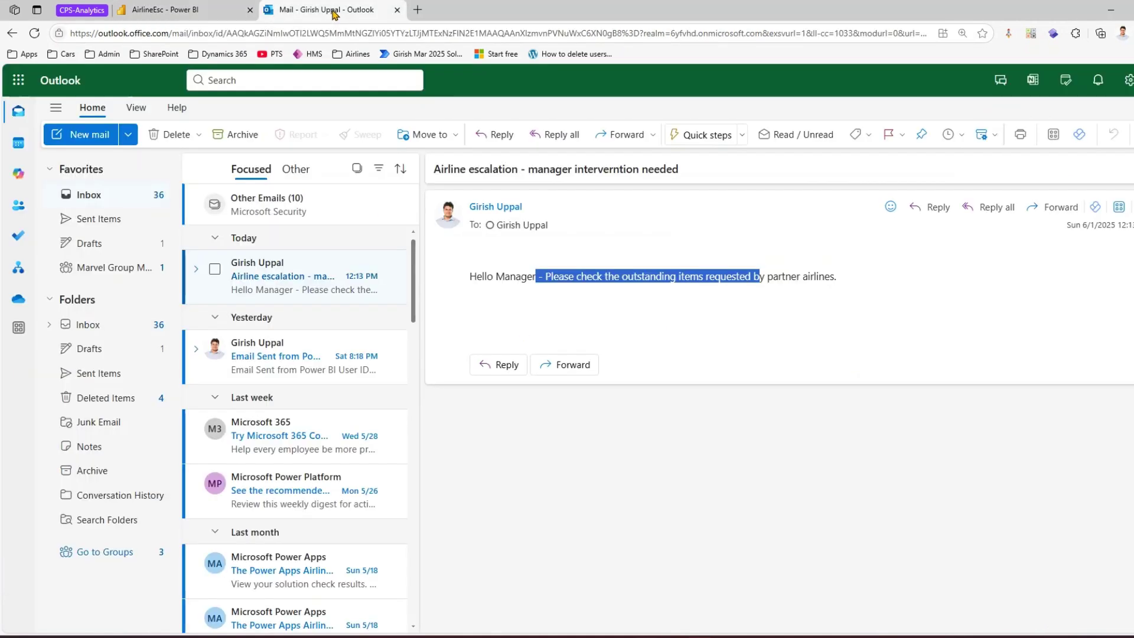
left_click(260, 276)
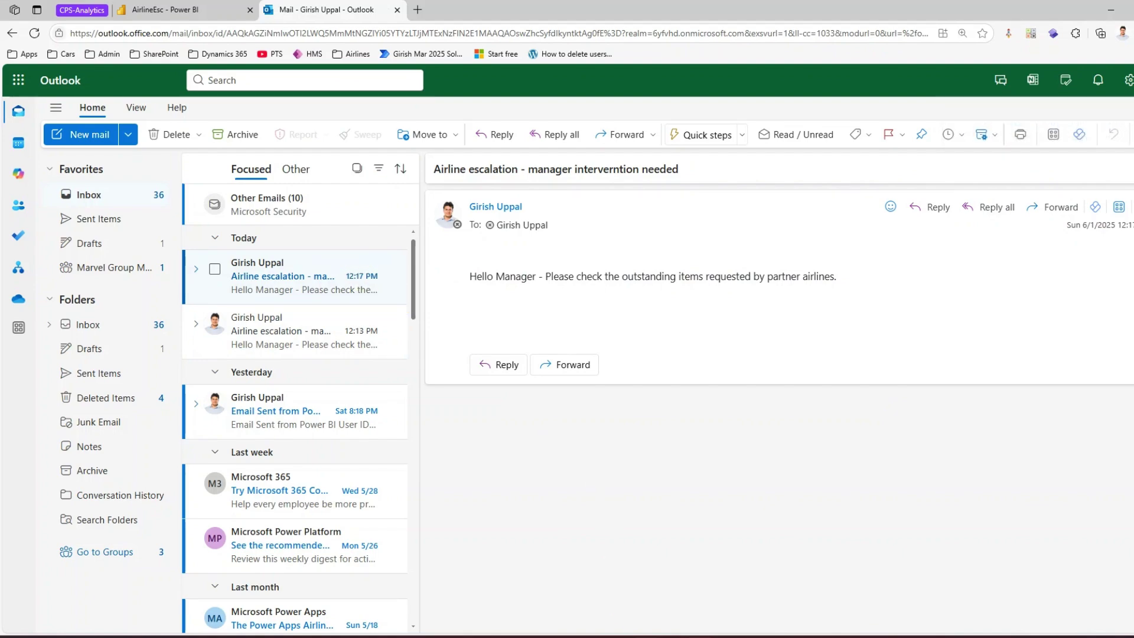
left_click(614, 634)
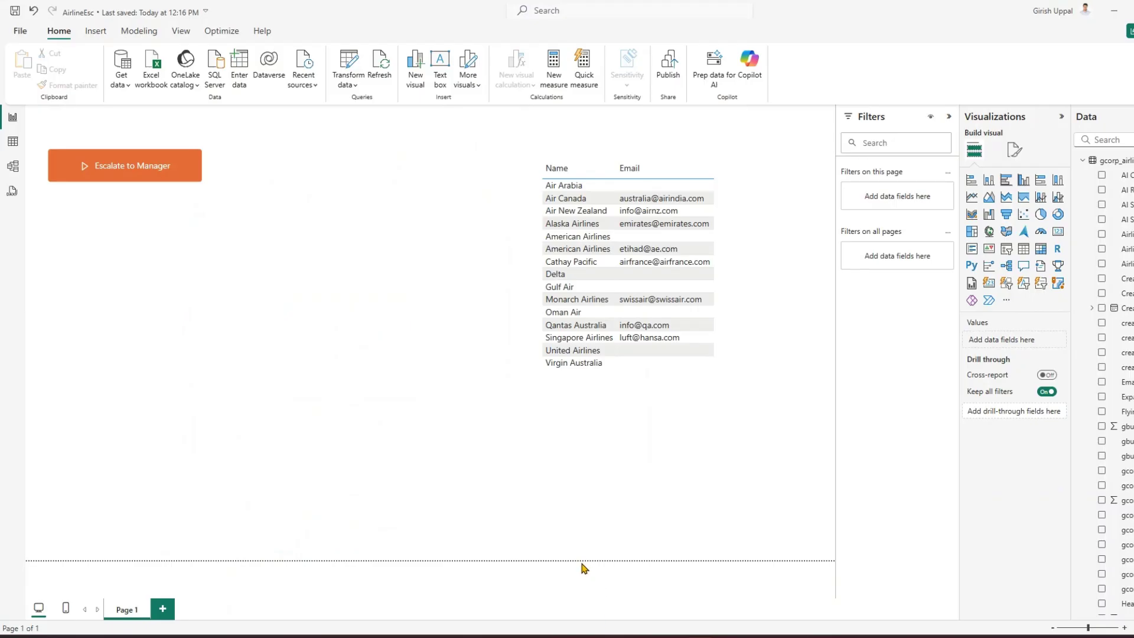